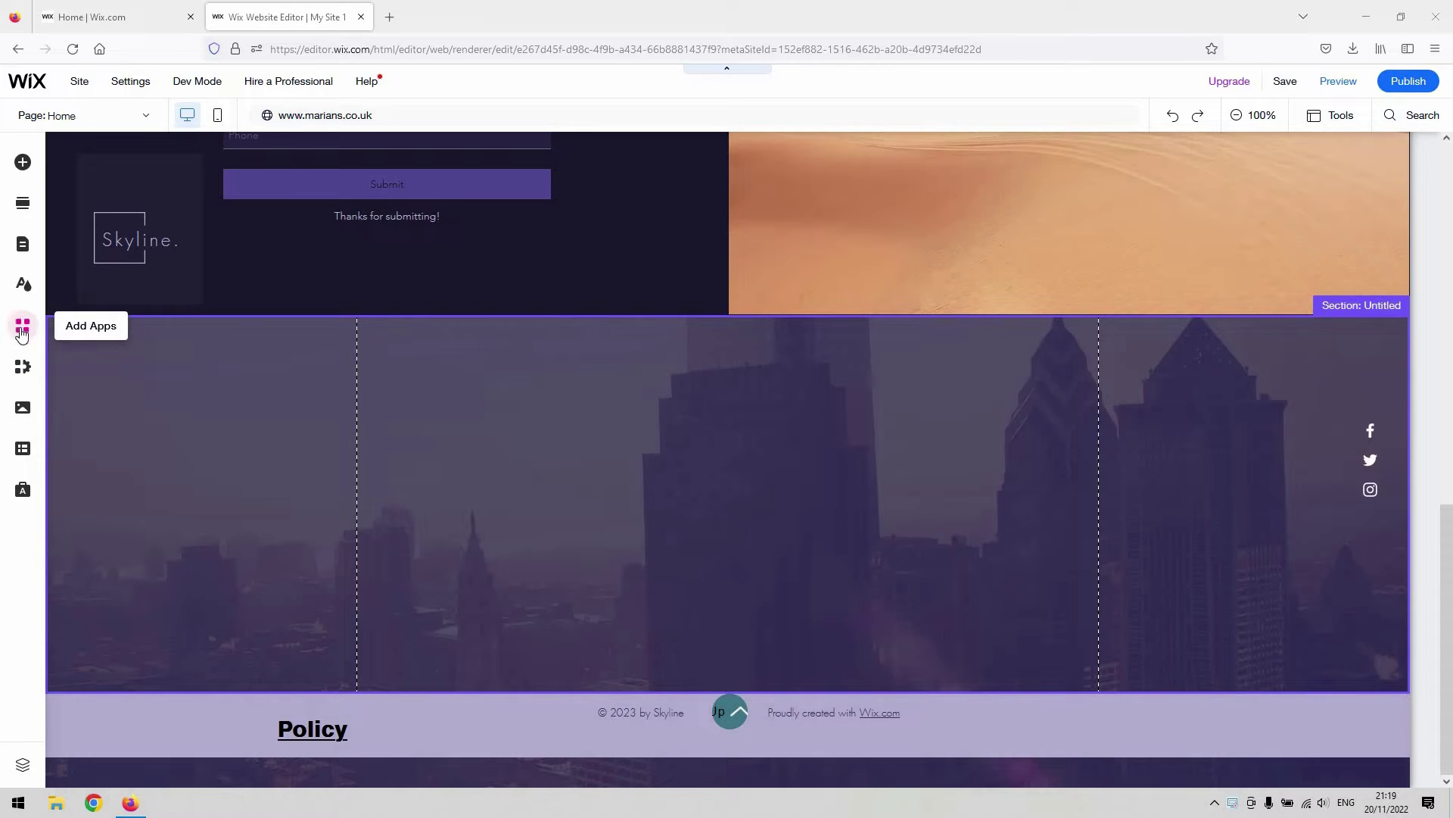
# Search the Wix App Market for 'ins' and pick the Instagram Feed app from the results
pyautogui.click(25, 329)
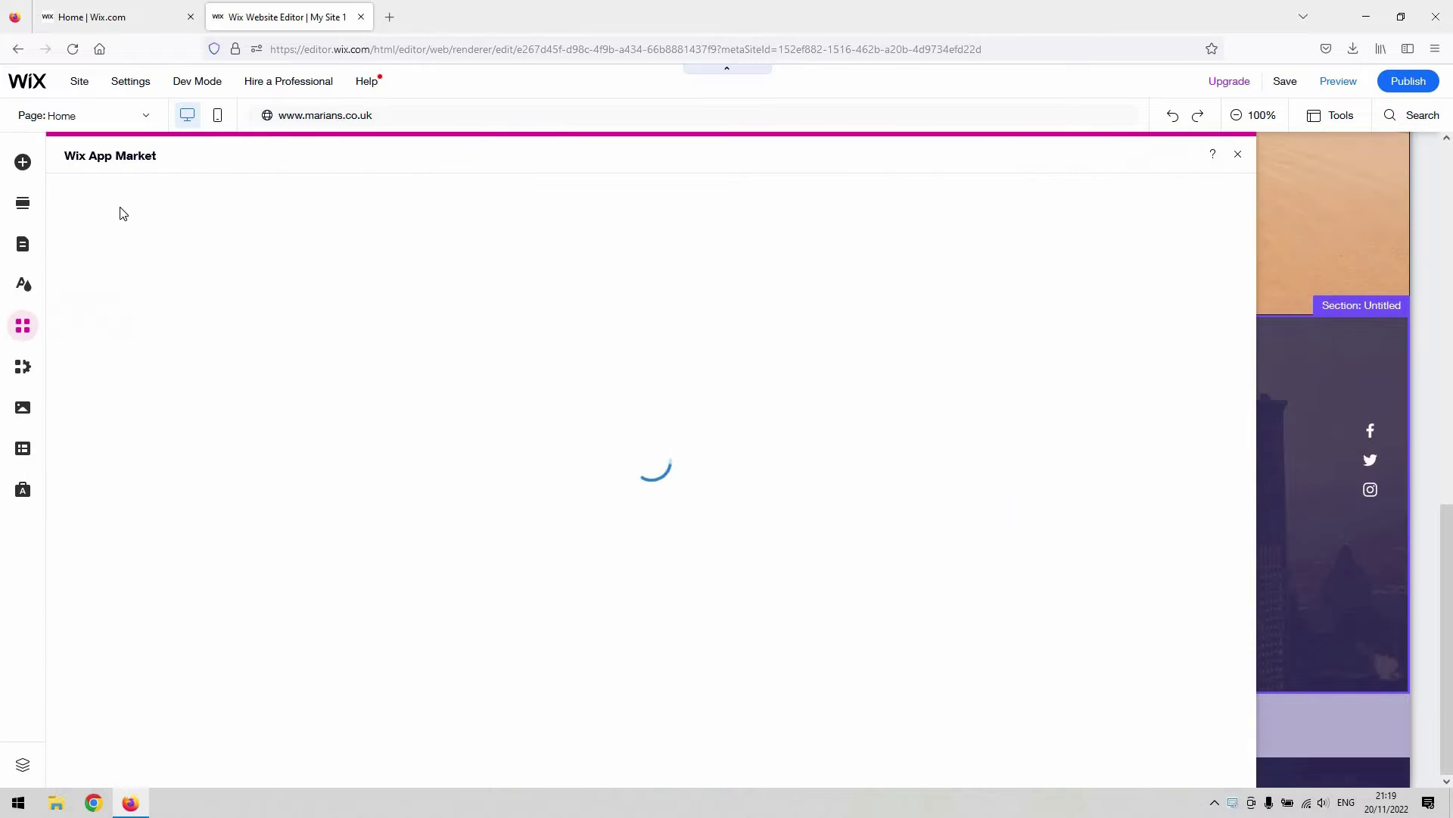
pyautogui.click(115, 206)
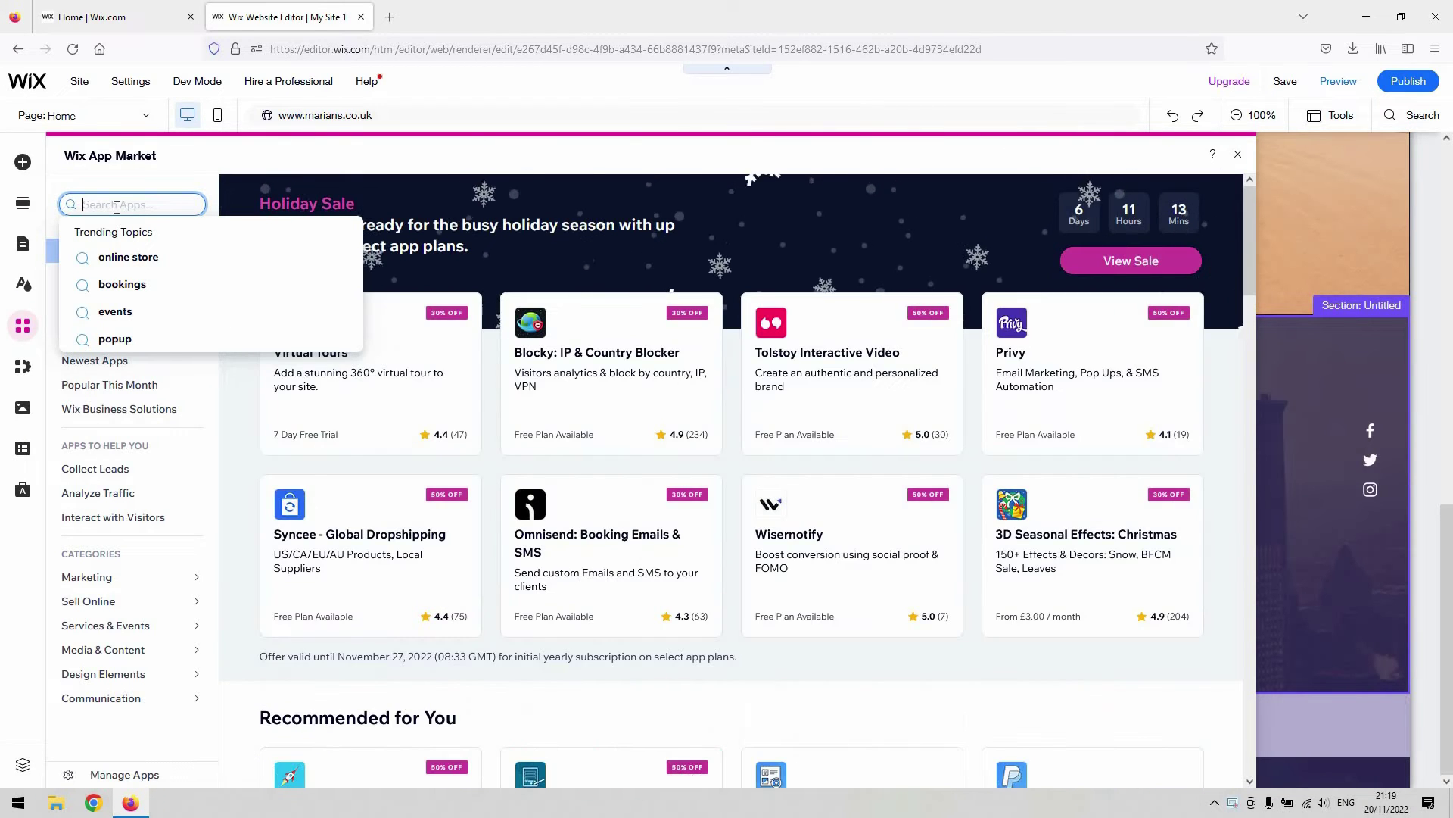
pyautogui.write('ins')
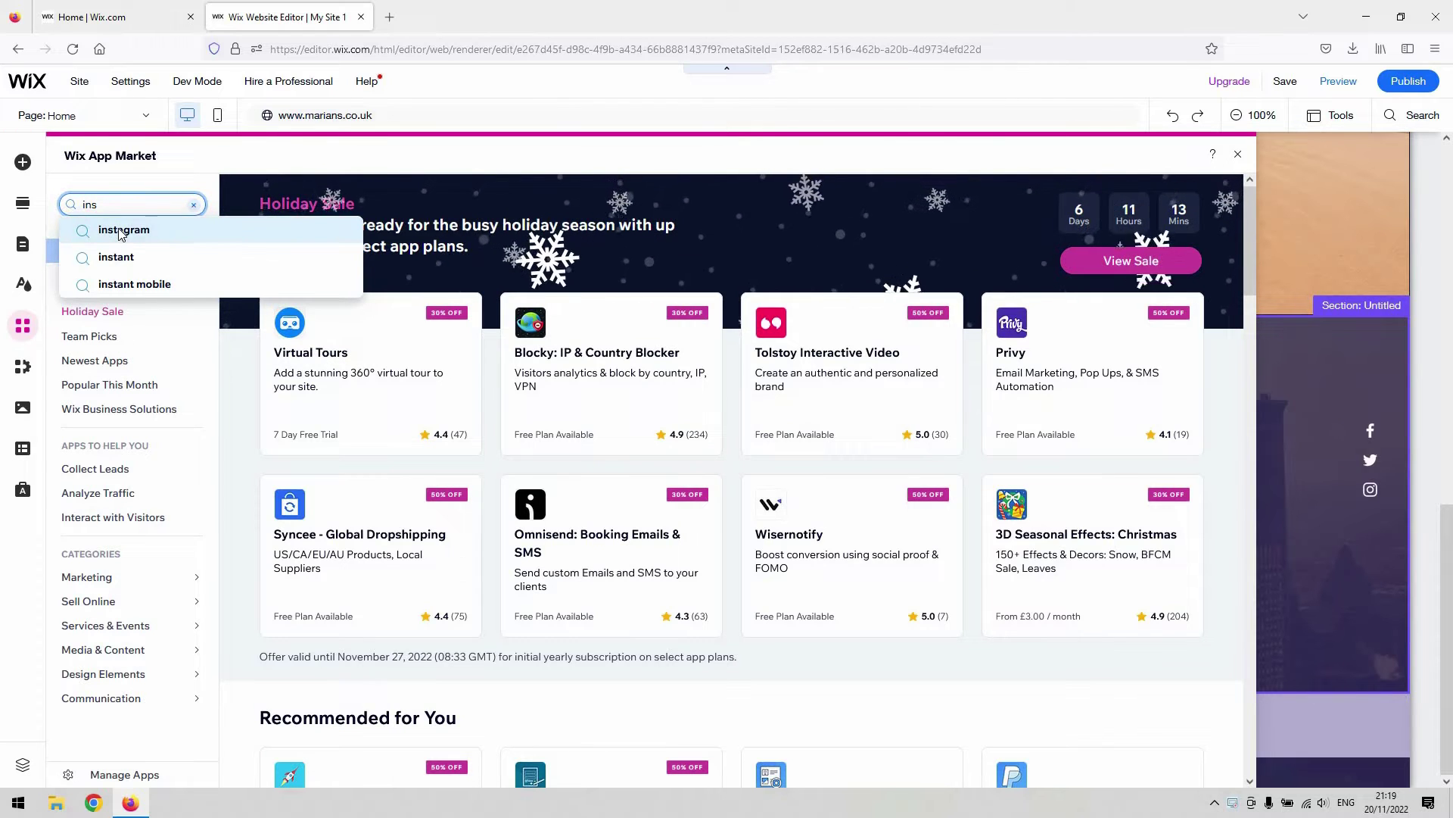
pyautogui.click(121, 231)
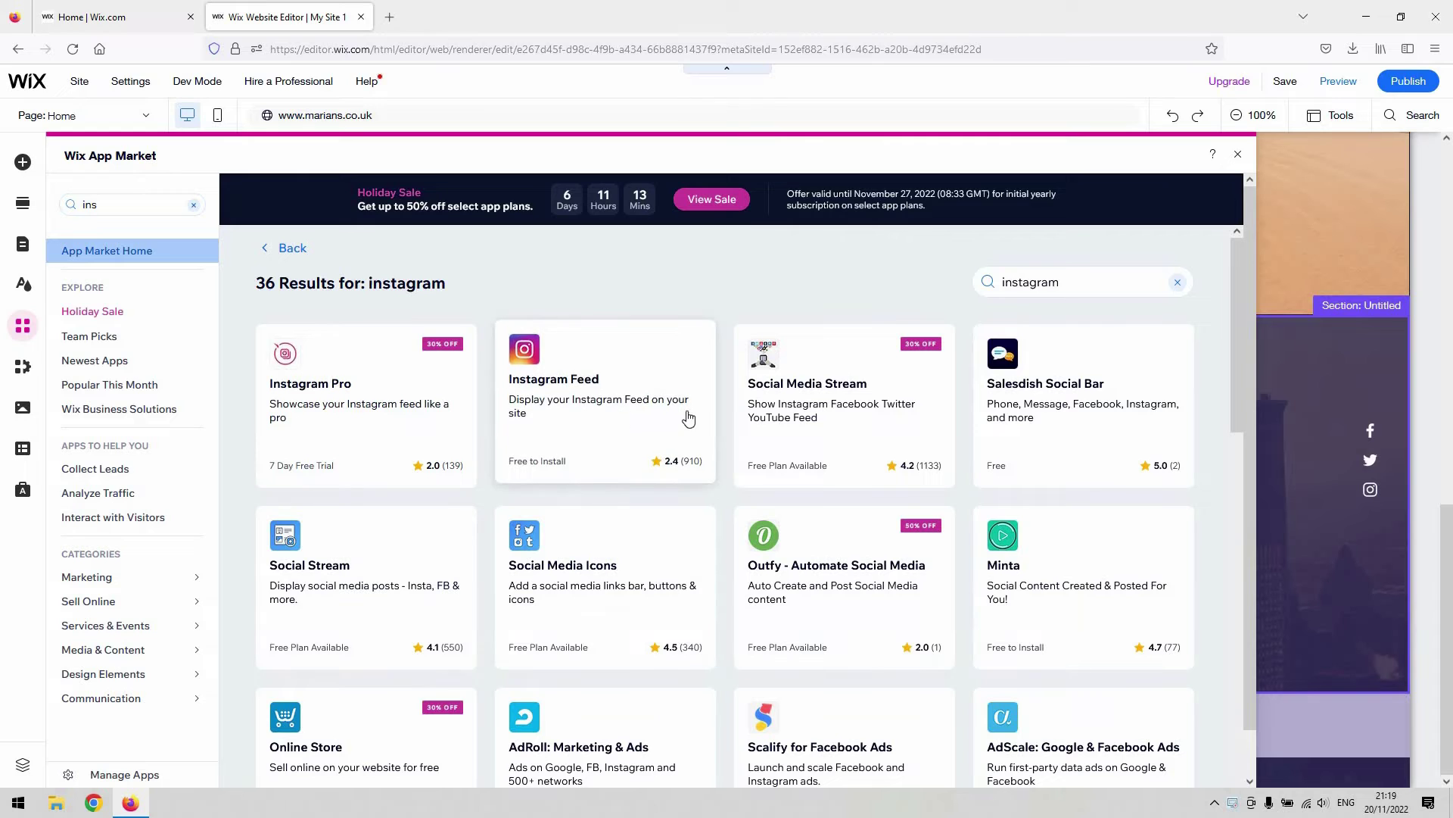
pyautogui.click(589, 420)
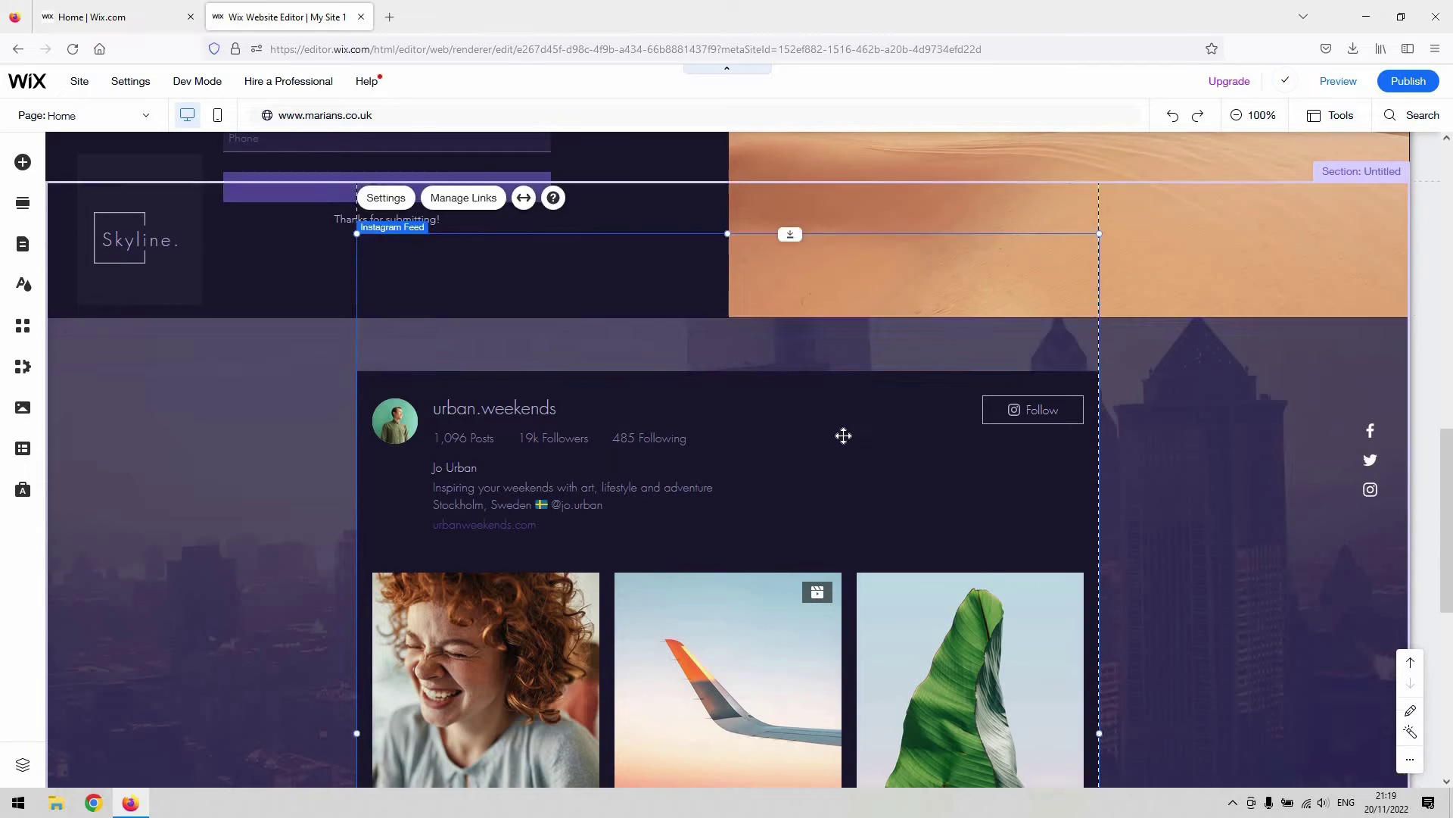
pyautogui.scroll(-3, 843, 435)
pyautogui.scroll(3, 842, 435)
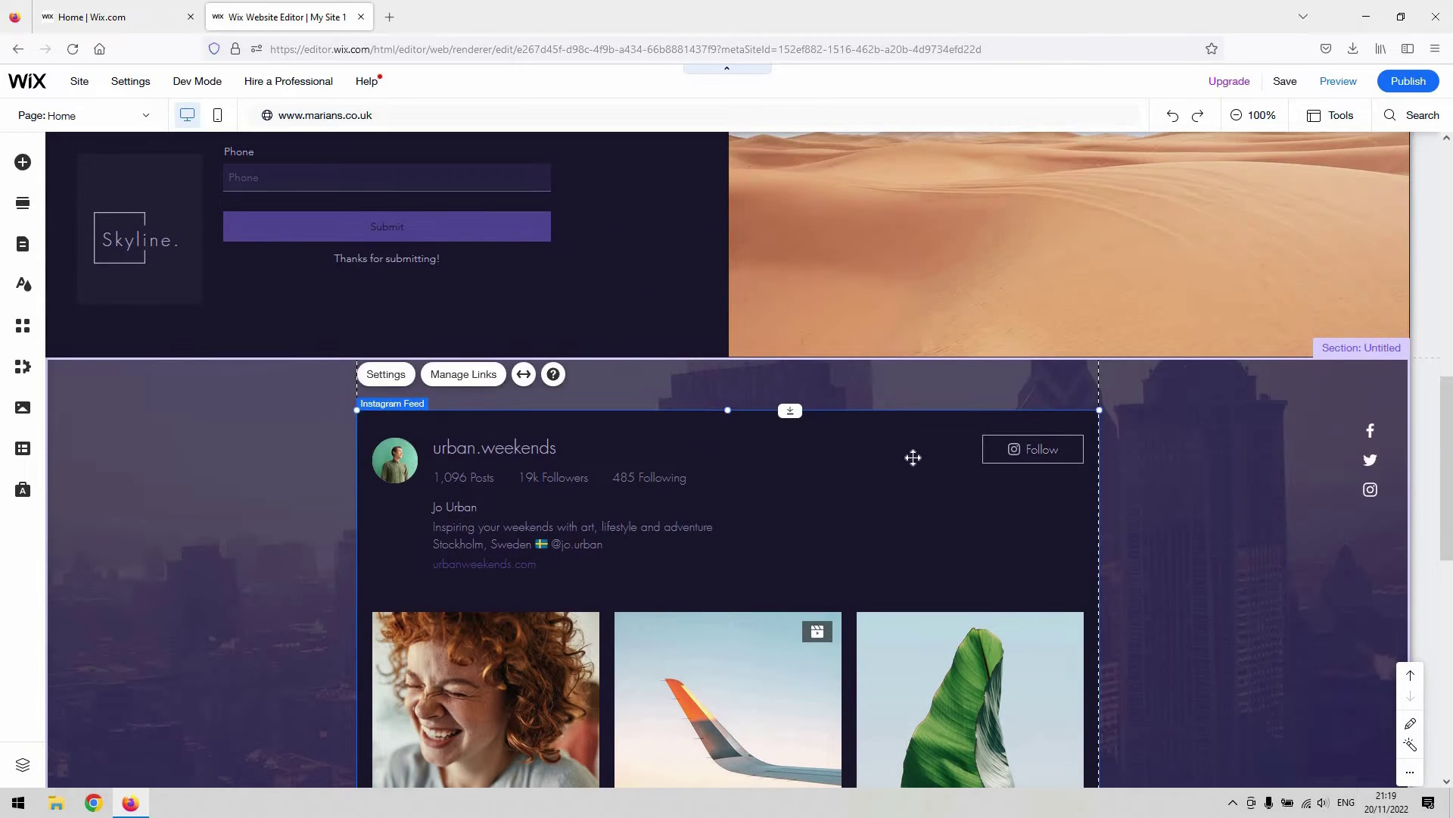
pyautogui.scroll(-4, 802, 474)
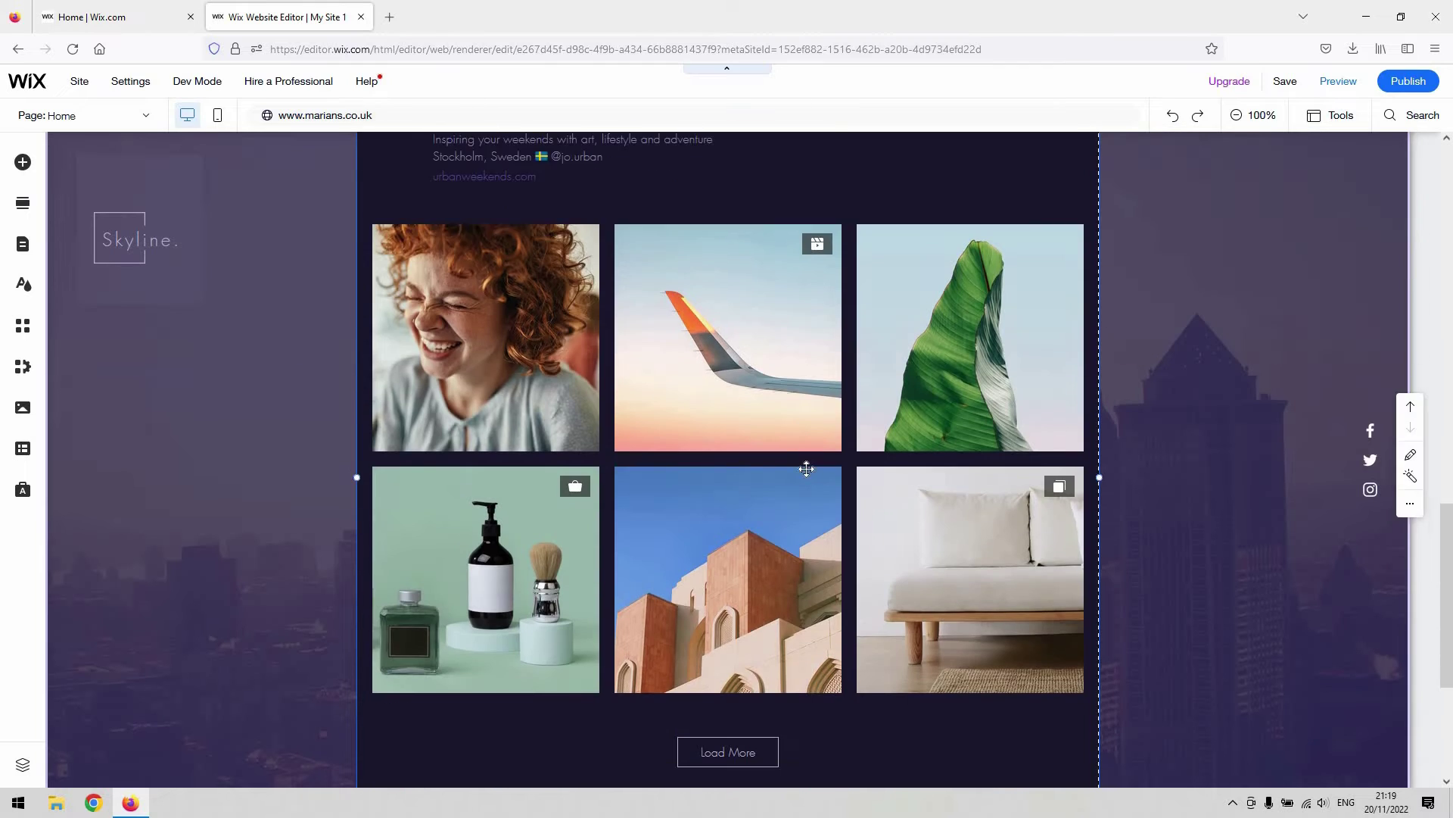
pyautogui.scroll(-3, 806, 470)
pyautogui.scroll(5, 807, 468)
pyautogui.scroll(1, 560, 597)
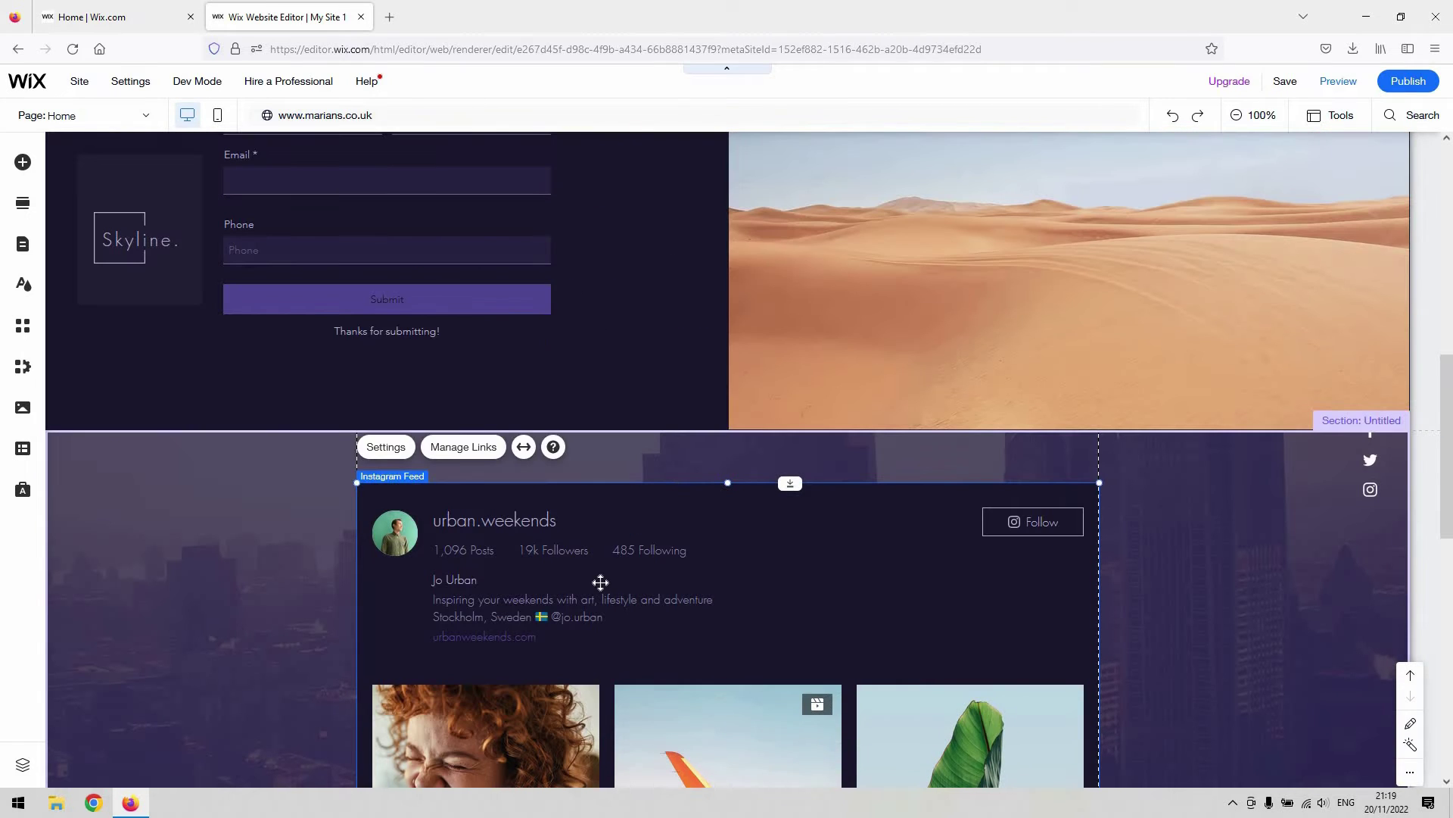
# Select the newly added Instagram Feed widget on the page
pyautogui.click(597, 583)
# From the Instagram Feed's settings, start connecting a business account via Facebook login
pyautogui.click(599, 548)
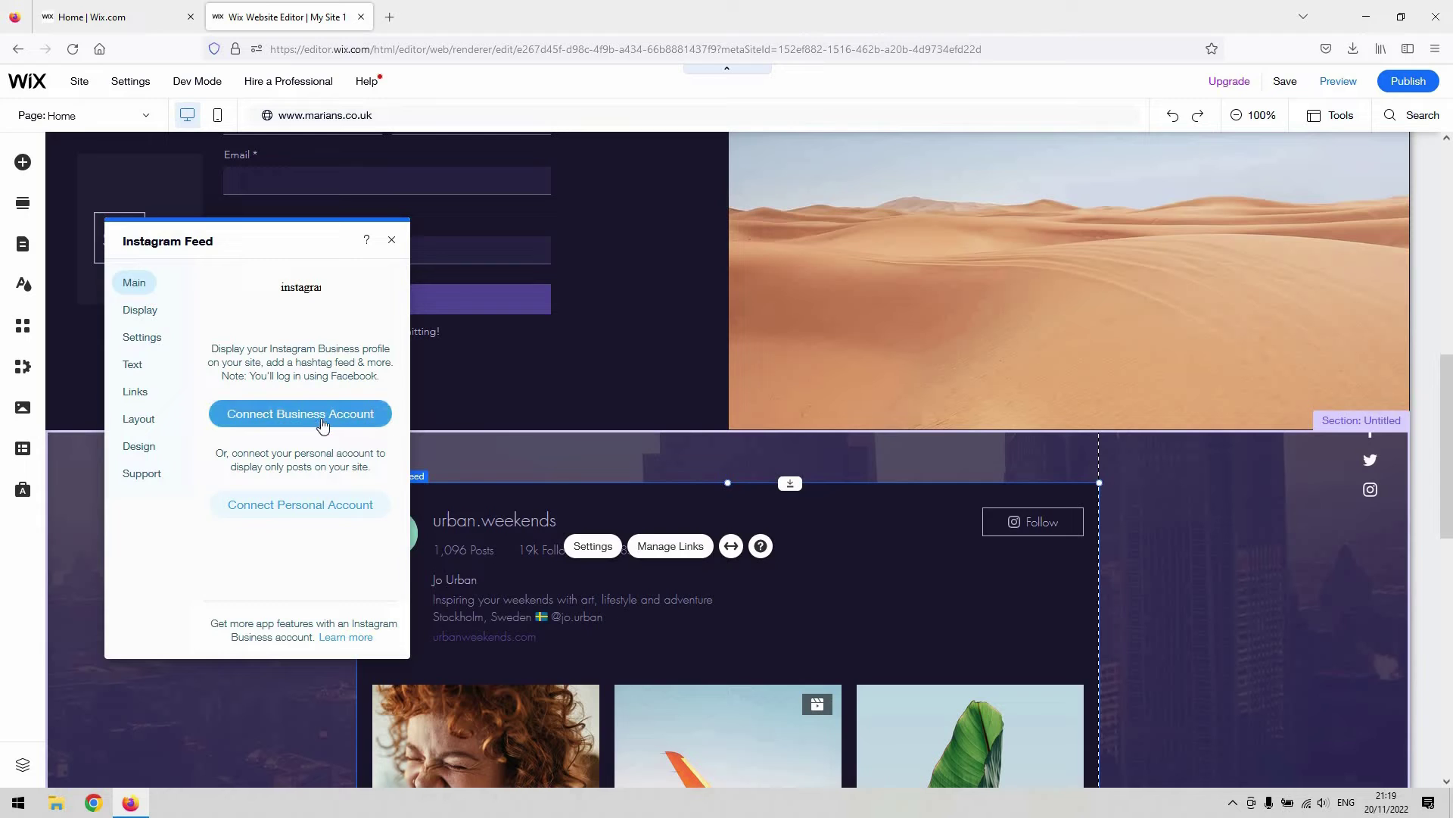
pyautogui.click(318, 413)
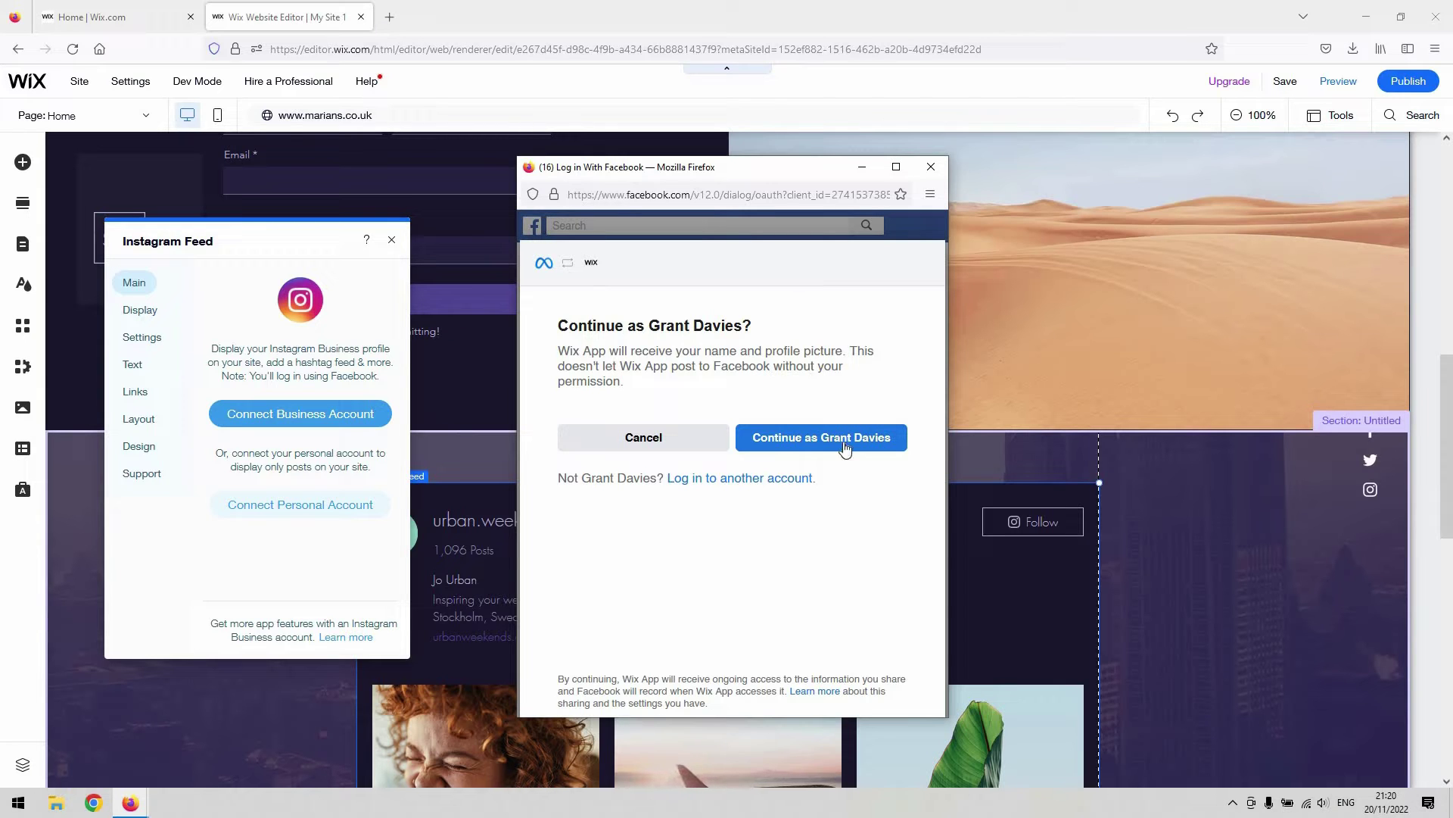
# Continue as the signed-in Facebook user and grant Wix access to towydj and Towy DJ Services
pyautogui.click(846, 449)
pyautogui.click(890, 490)
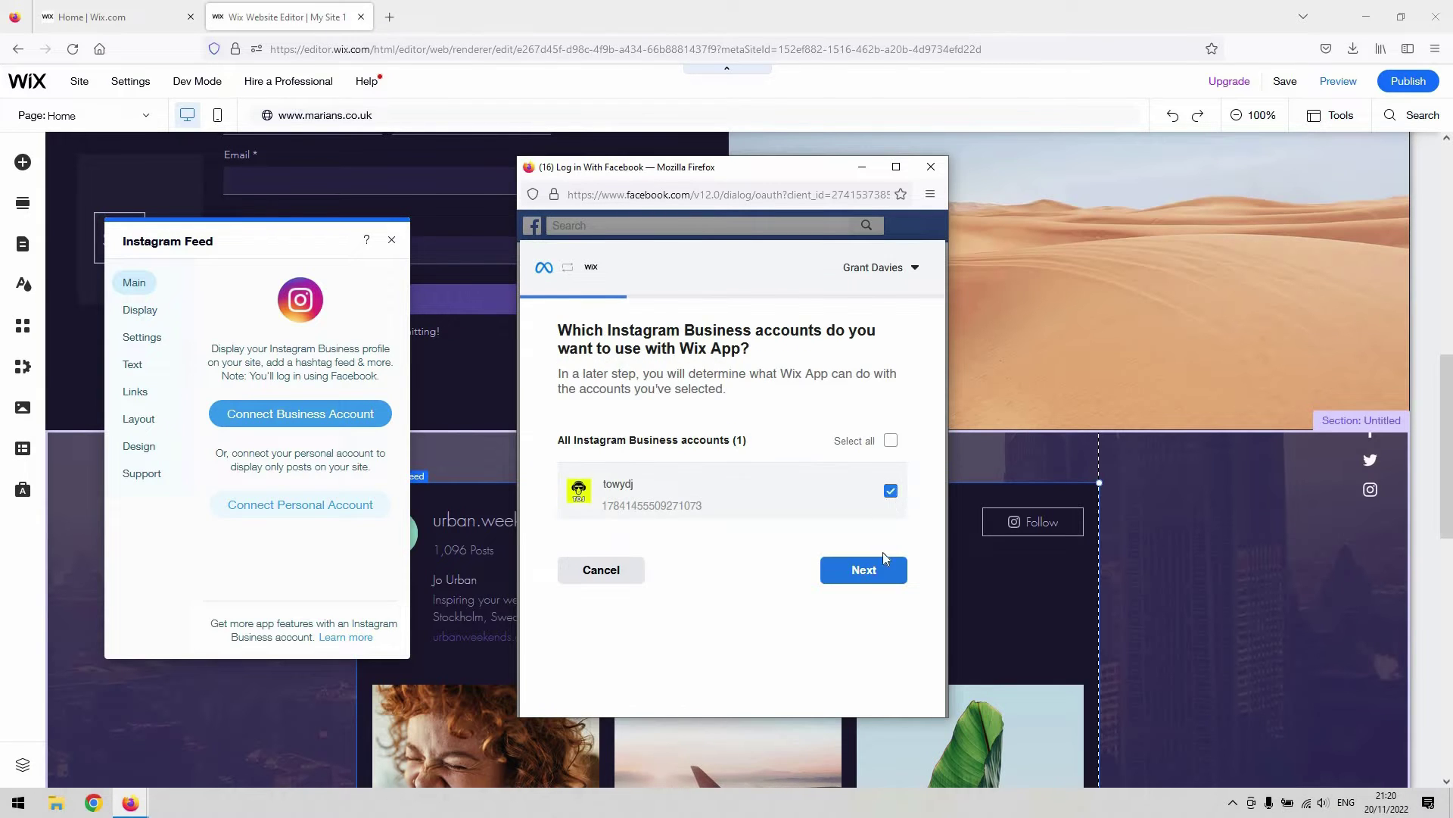
pyautogui.click(871, 574)
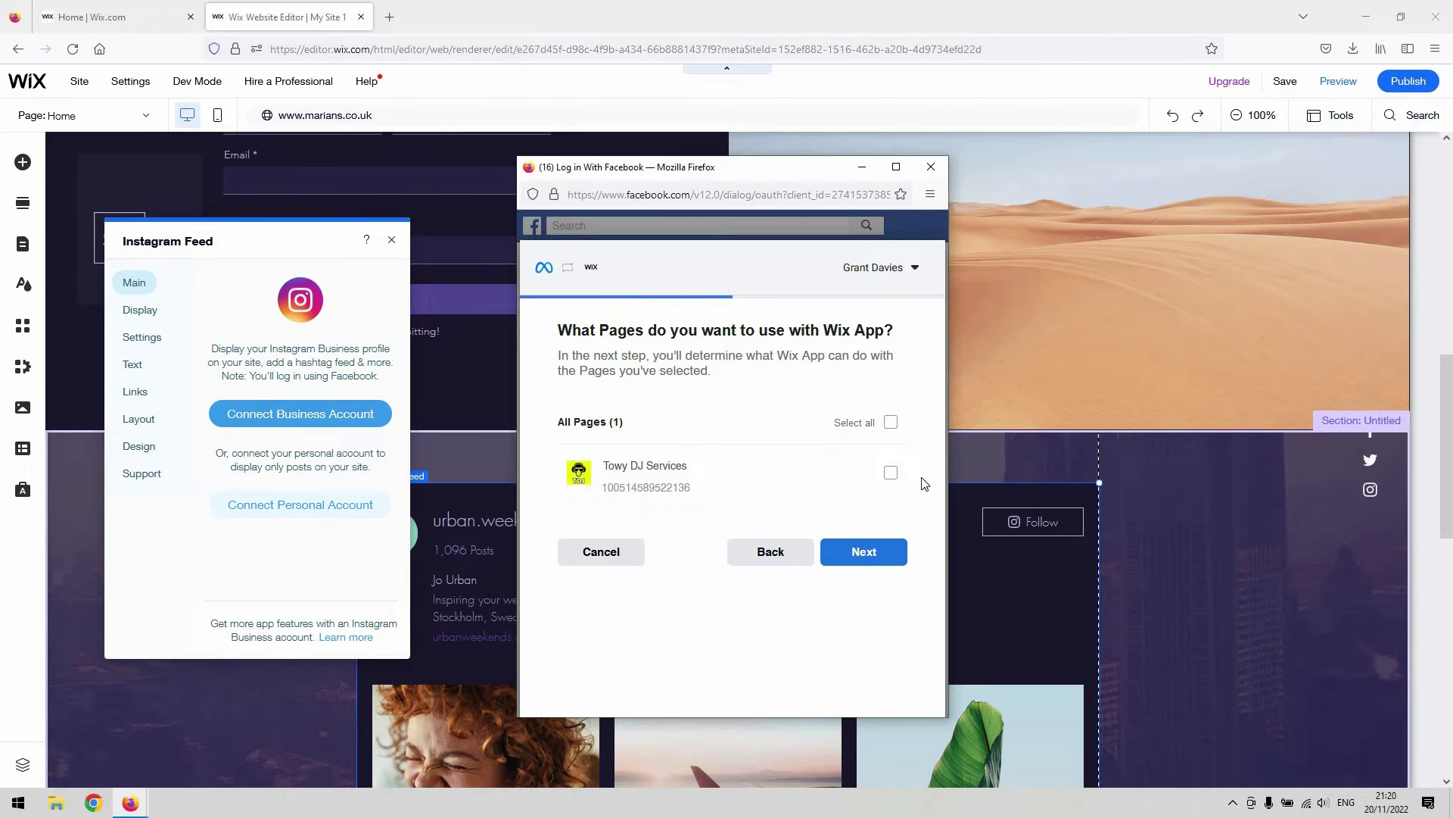
pyautogui.click(891, 475)
pyautogui.click(893, 553)
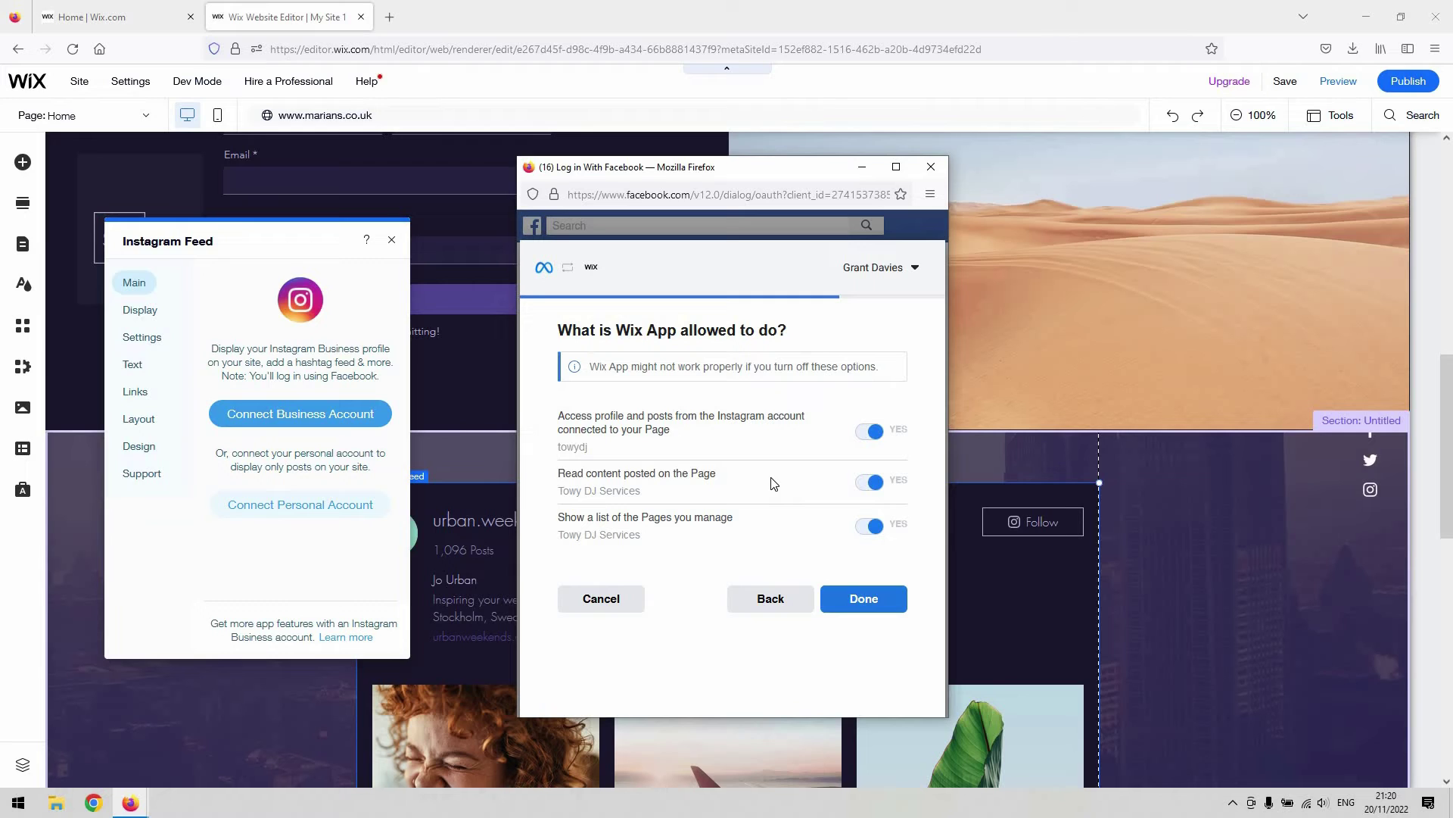
pyautogui.click(877, 603)
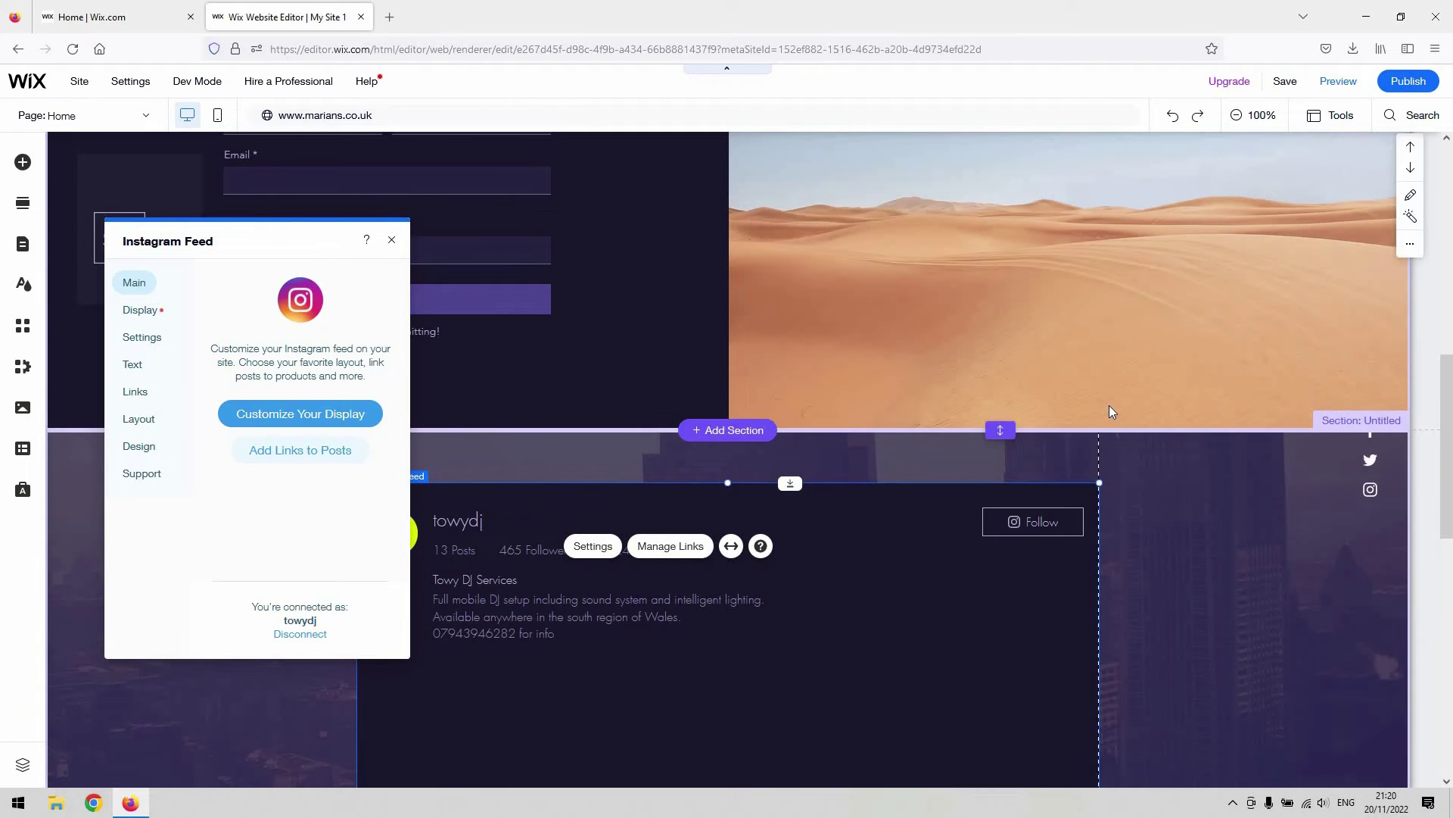
pyautogui.scroll(-3, 1109, 406)
pyautogui.scroll(-2, 1131, 390)
pyautogui.scroll(-5, 1386, 347)
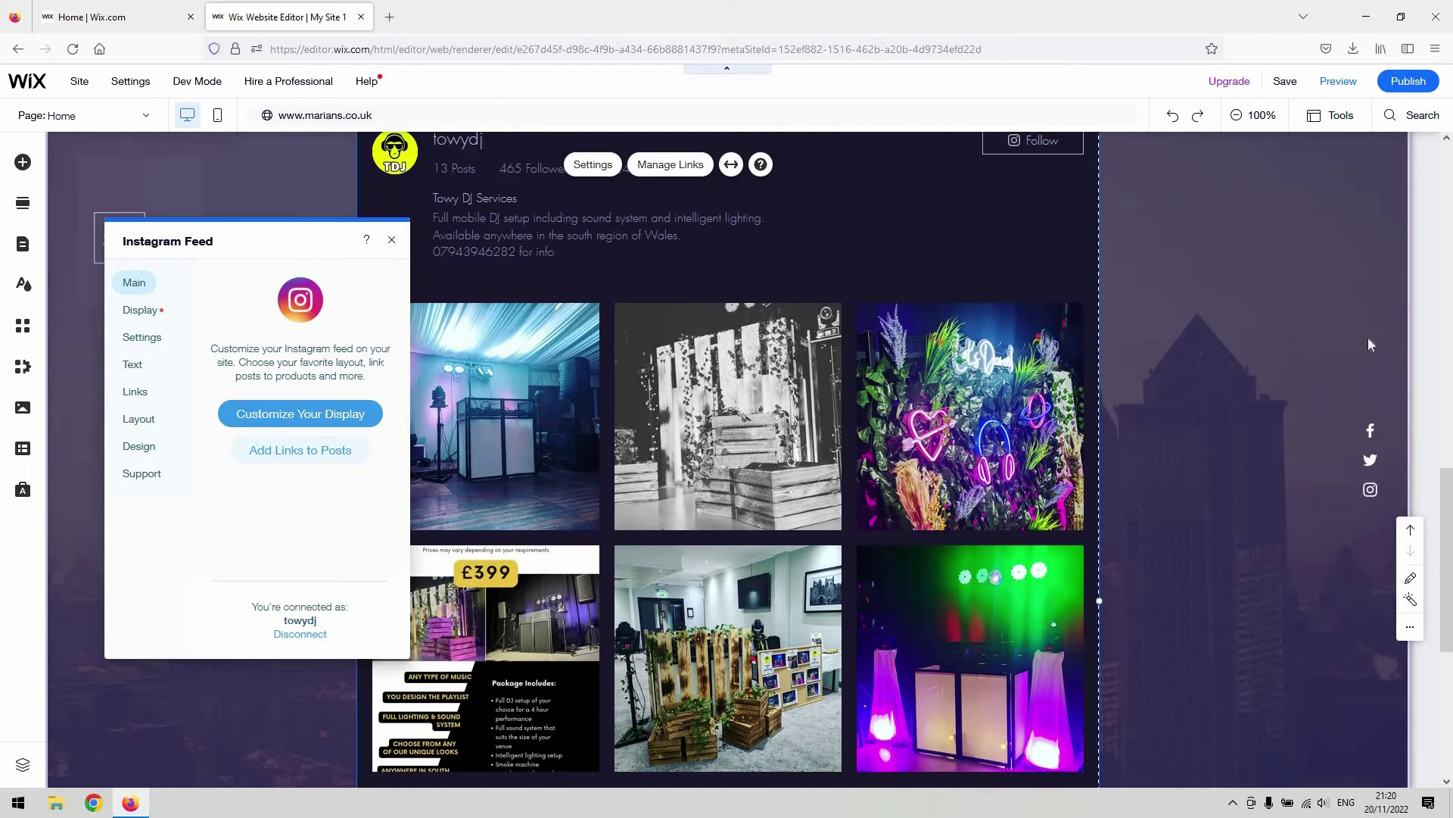
pyautogui.scroll(4, 1329, 338)
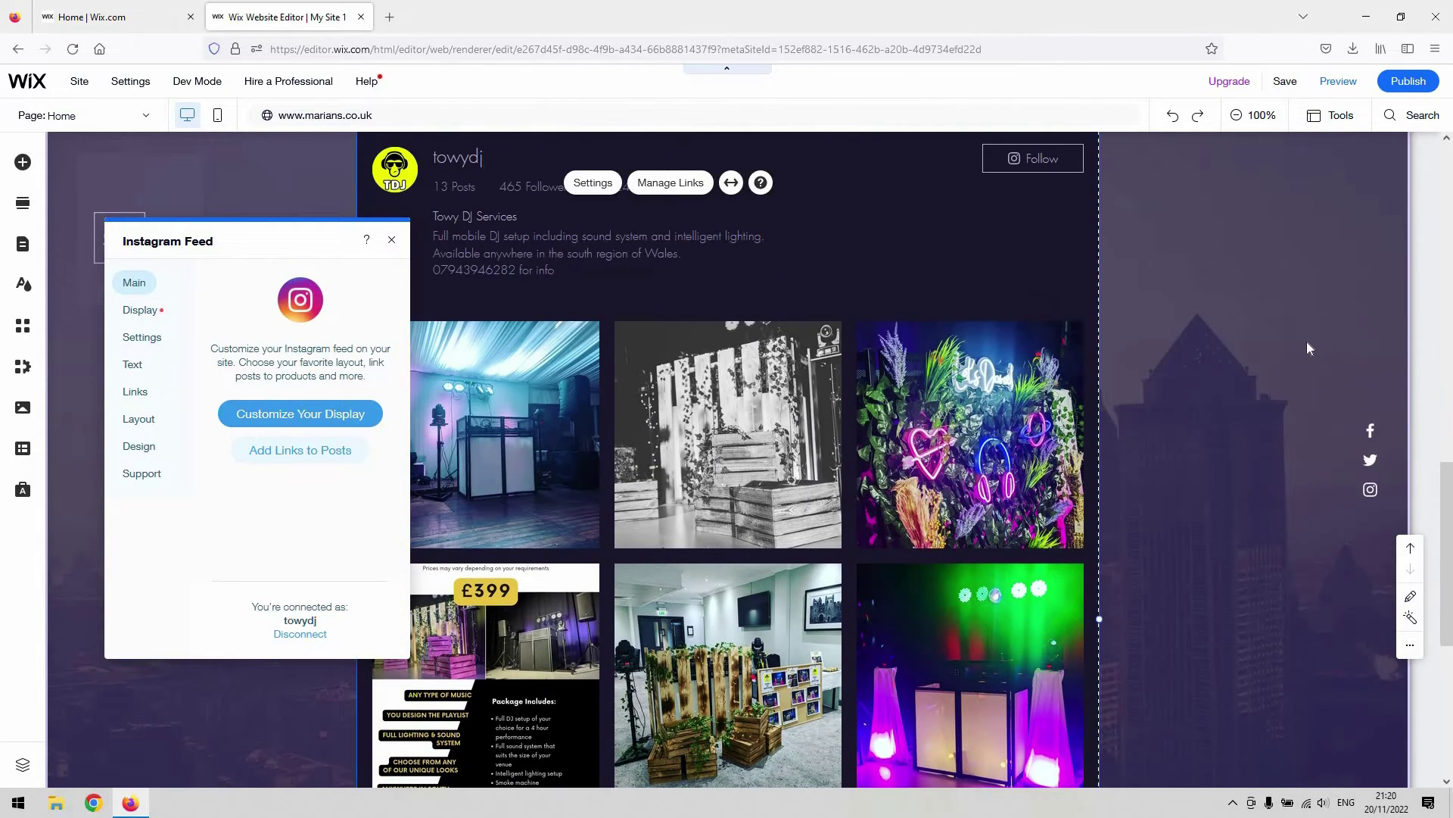
pyautogui.scroll(2, 1307, 343)
pyautogui.scroll(3, 1305, 343)
pyautogui.scroll(1, 1303, 343)
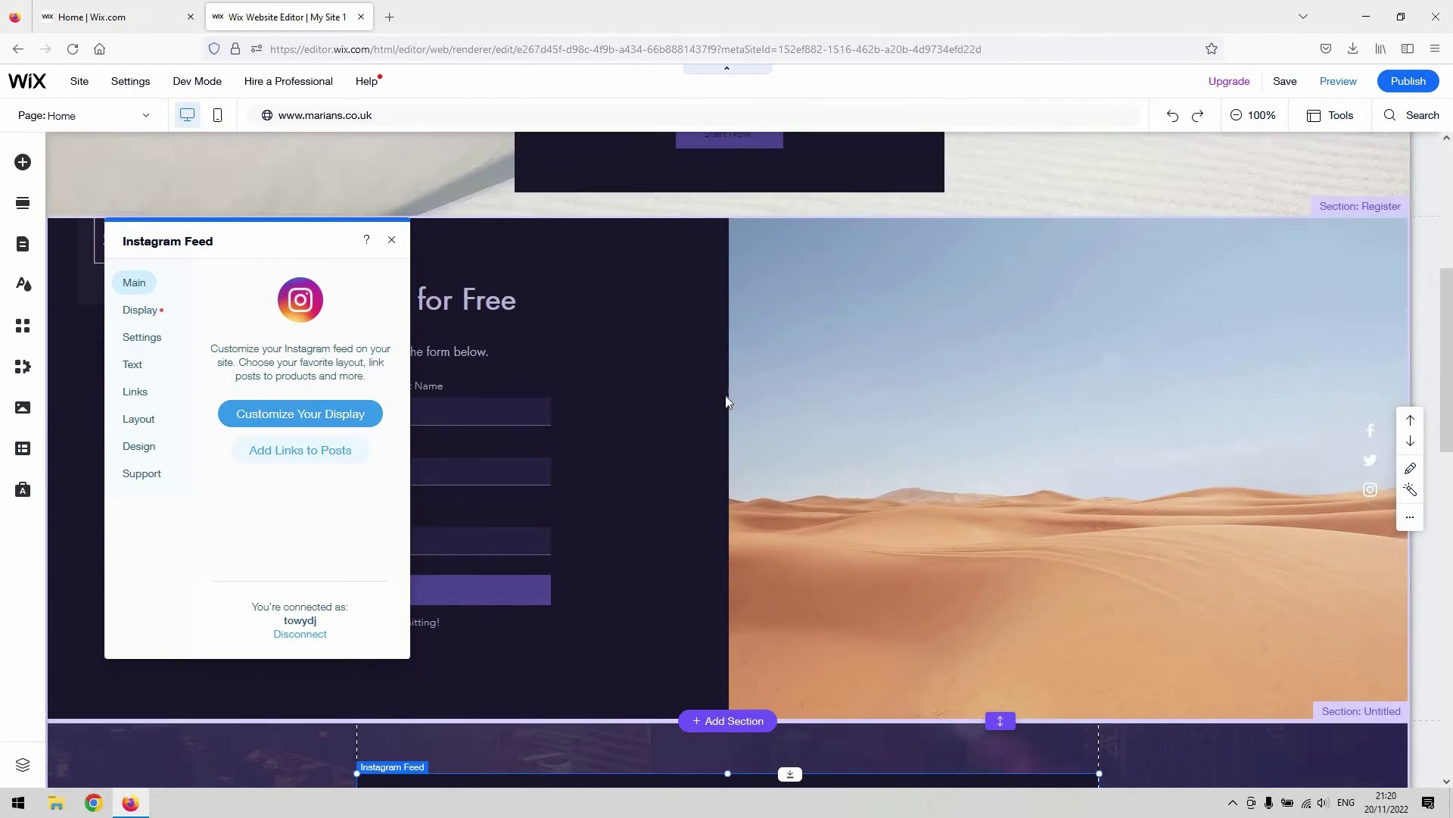
pyautogui.scroll(-3, 481, 678)
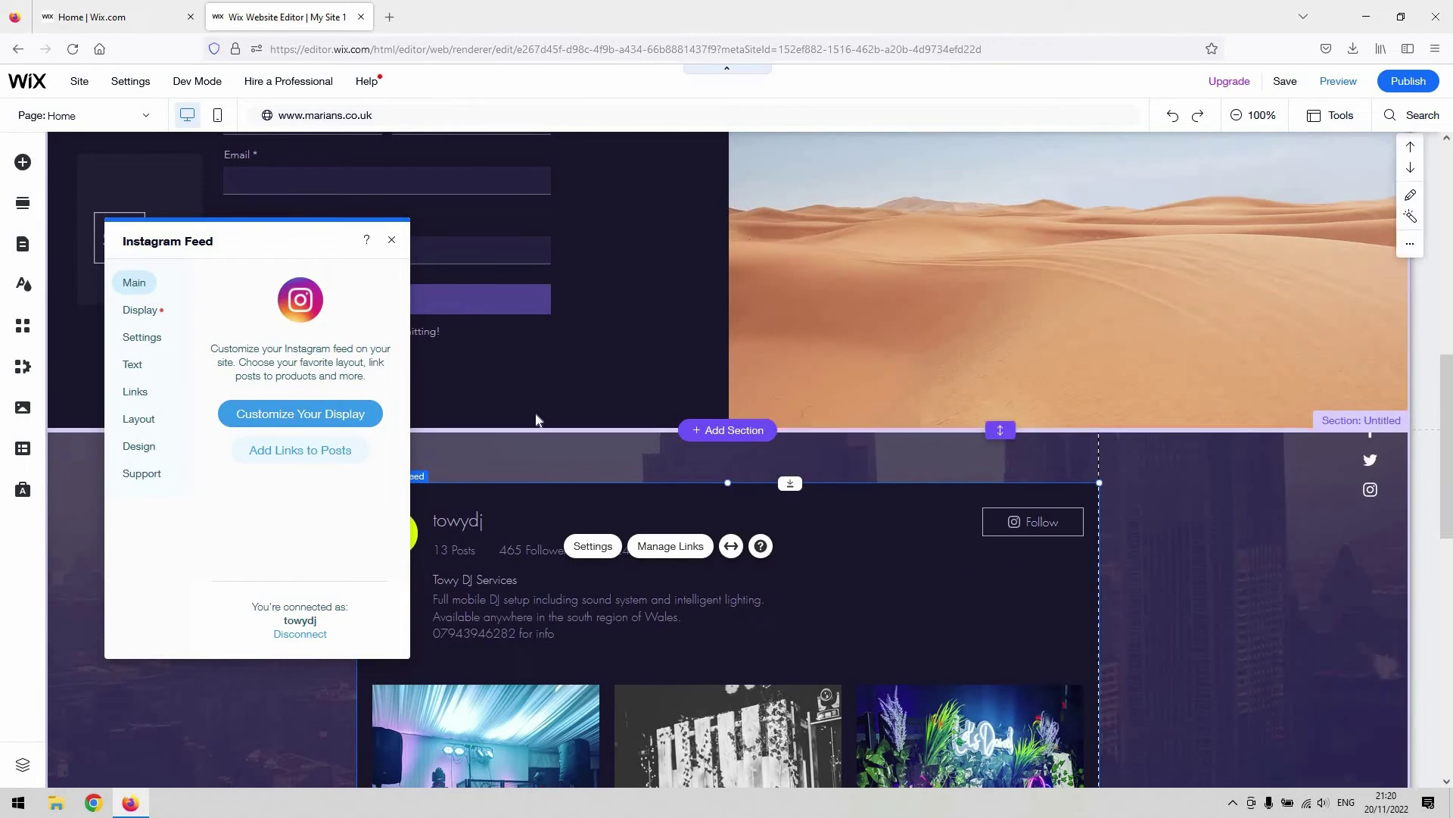
pyautogui.scroll(3, 534, 417)
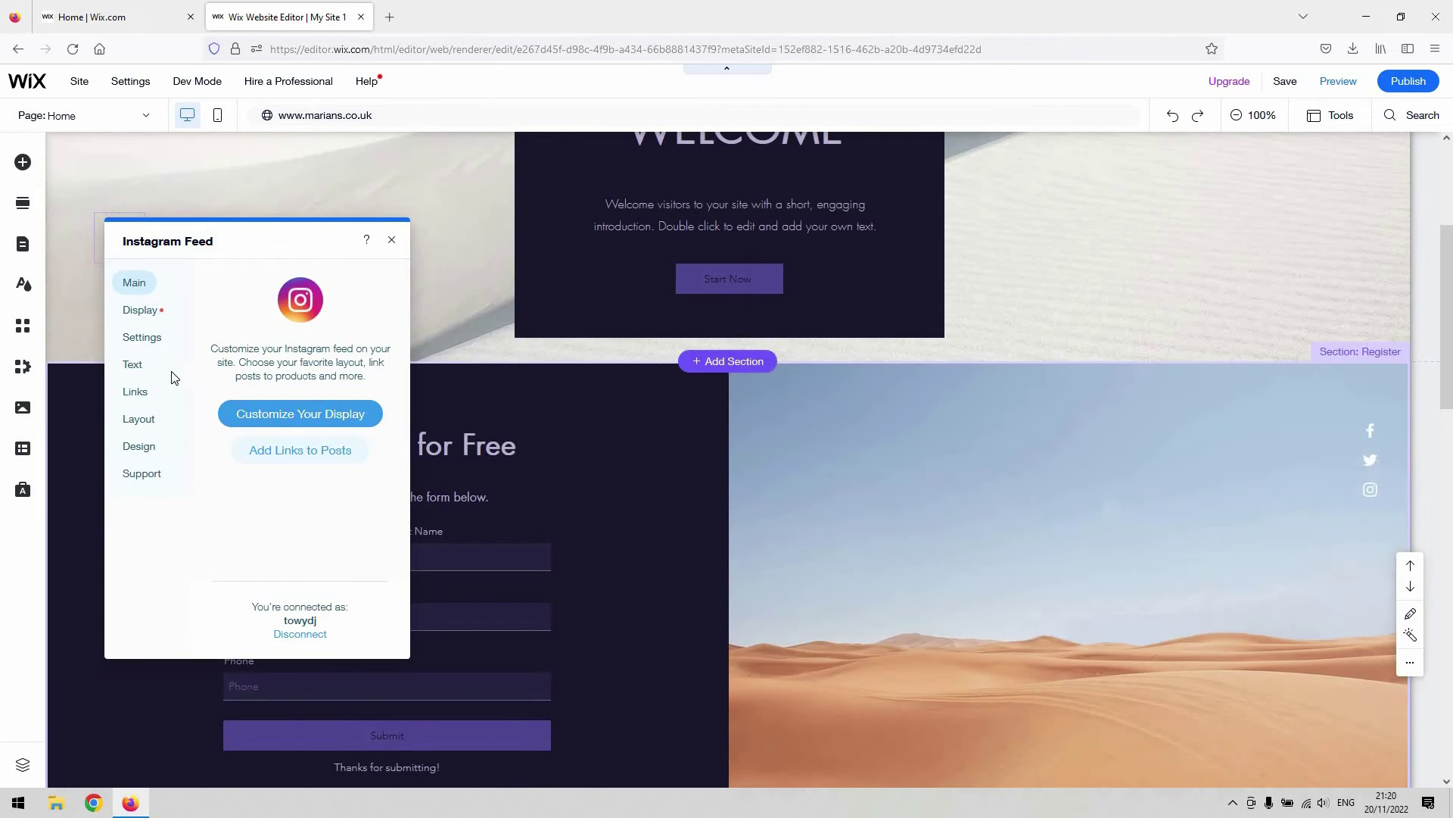
# Show the Display options for the connected towydj Instagram Feed
pyautogui.click(140, 311)
pyautogui.scroll(-3, 964, 421)
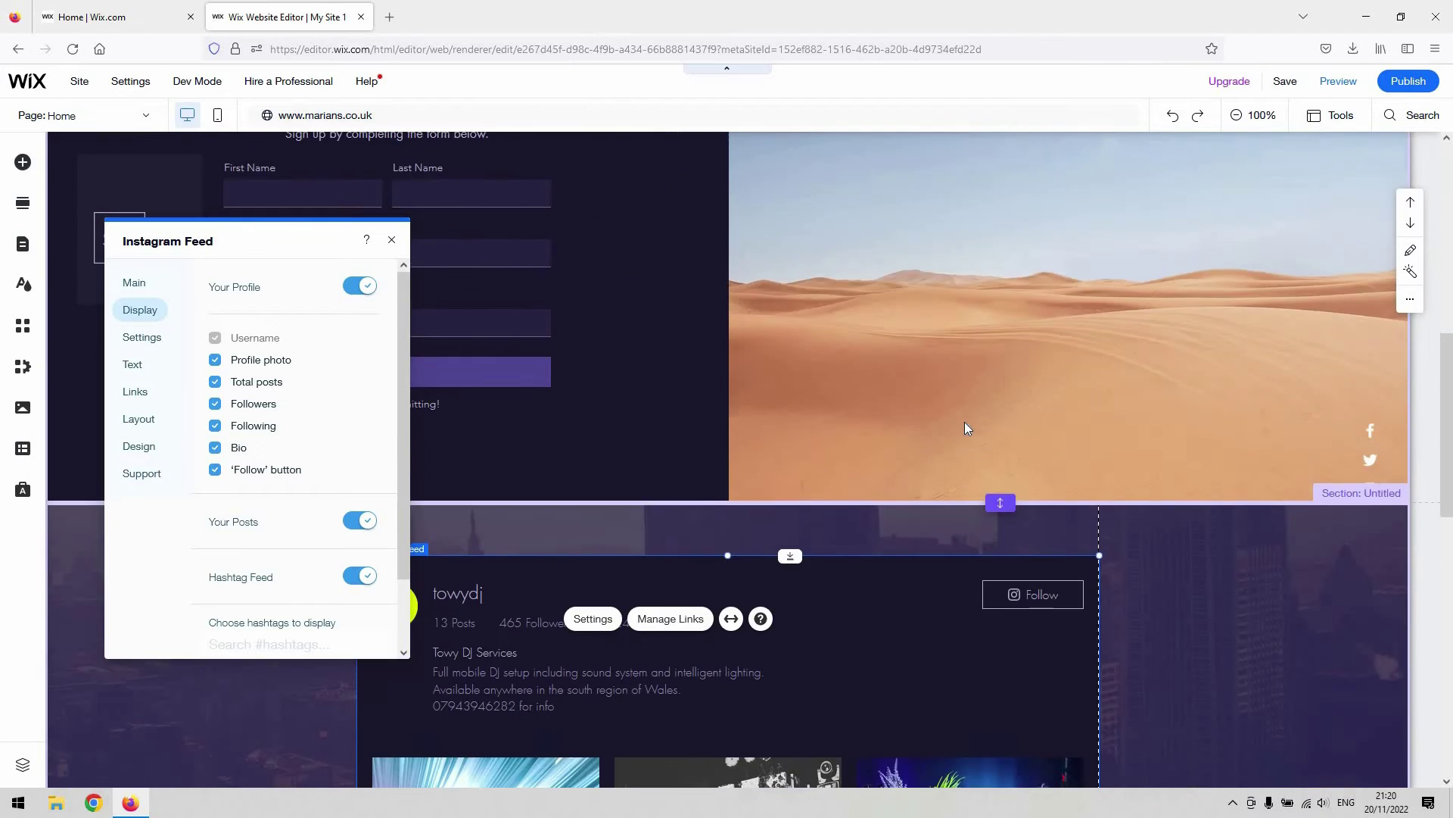
pyautogui.scroll(-2, 964, 429)
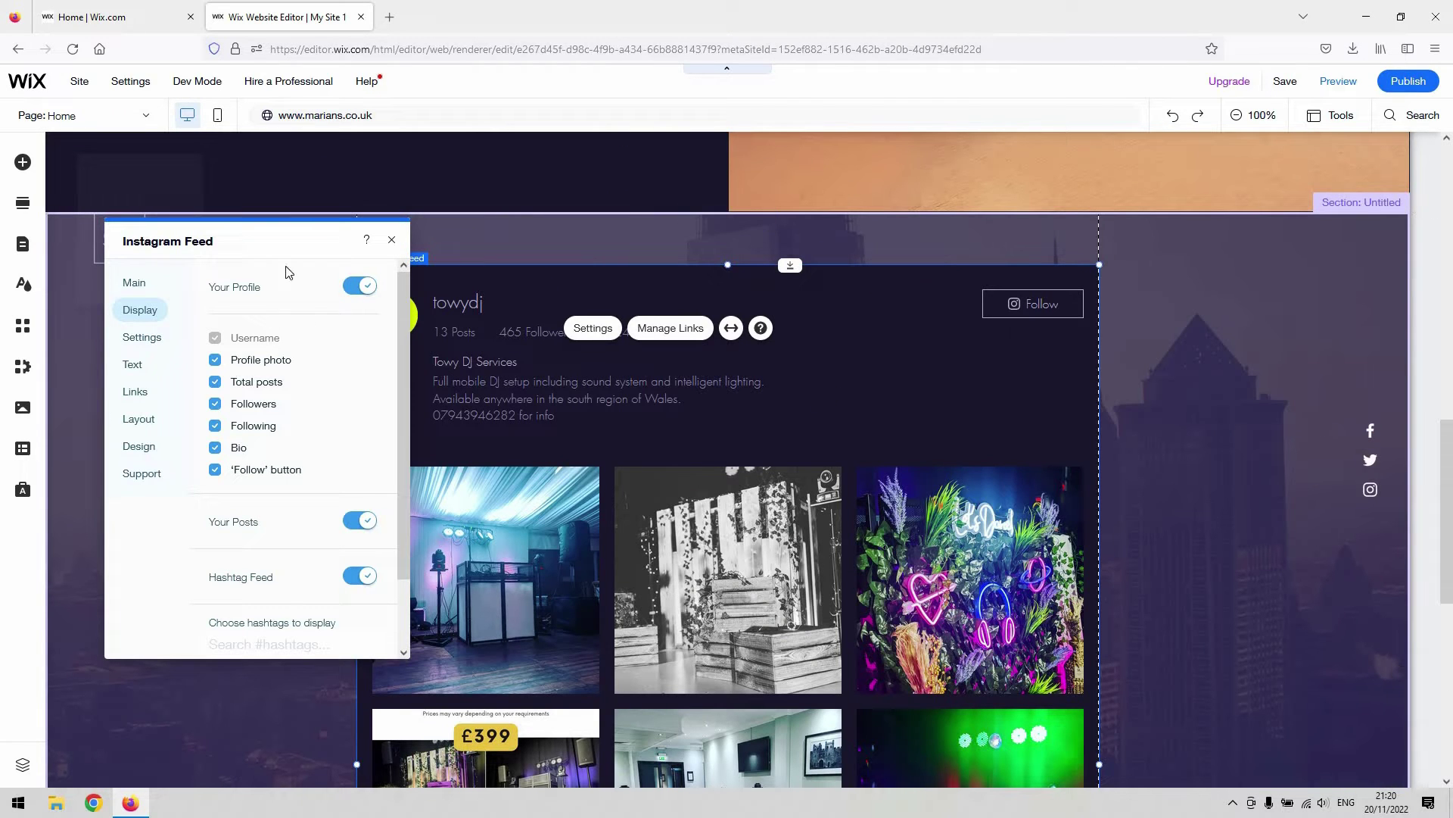
# Move the Instagram Feed settings panel off the feed to the right side
pyautogui.moveTo(280, 240); pyautogui.dragTo(366, 291)
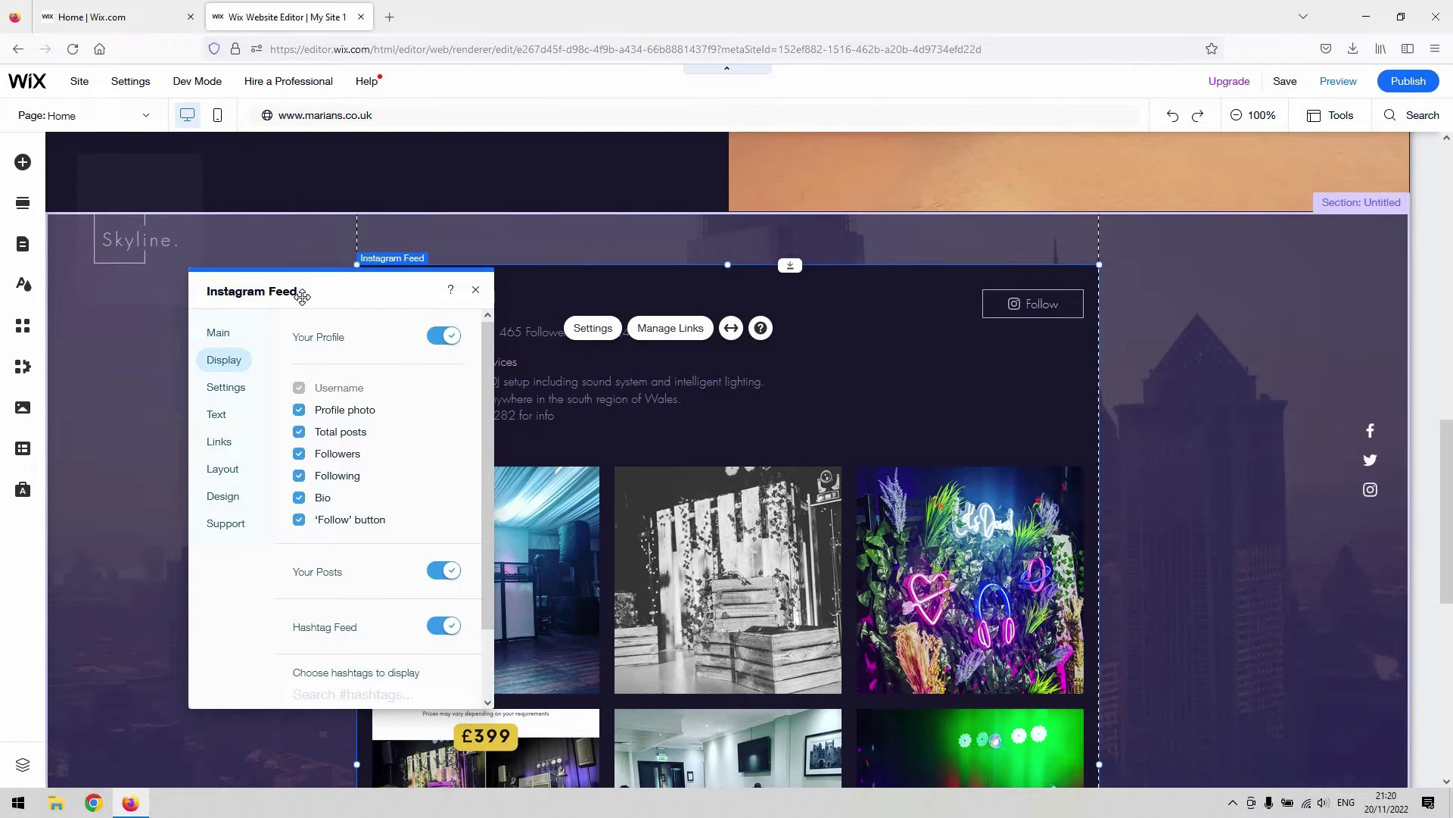
pyautogui.moveTo(302, 296); pyautogui.dragTo(264, 286)
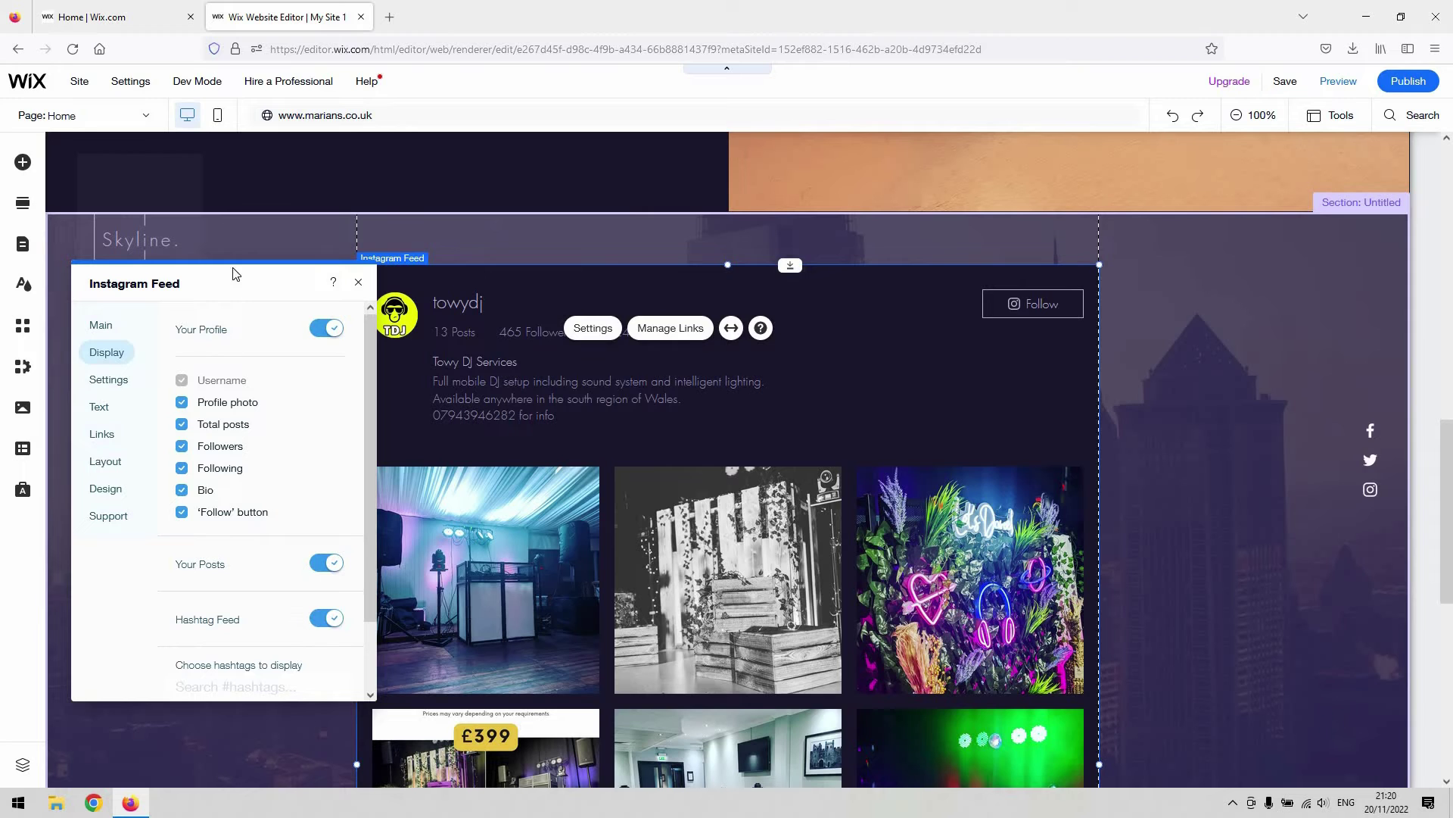
pyautogui.moveTo(240, 281); pyautogui.dragTo(1307, 234)
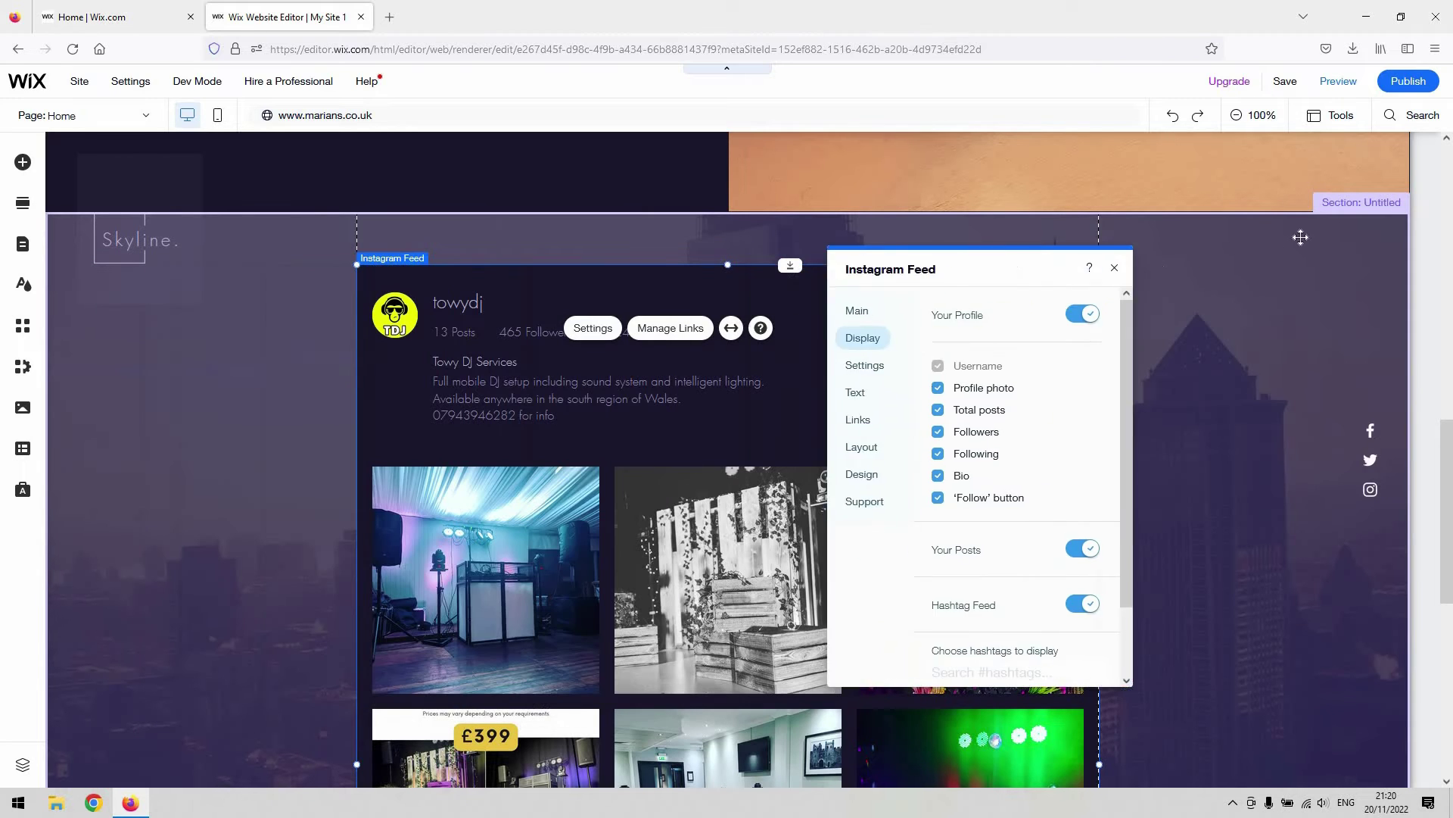
pyautogui.scroll(-1, 1023, 386)
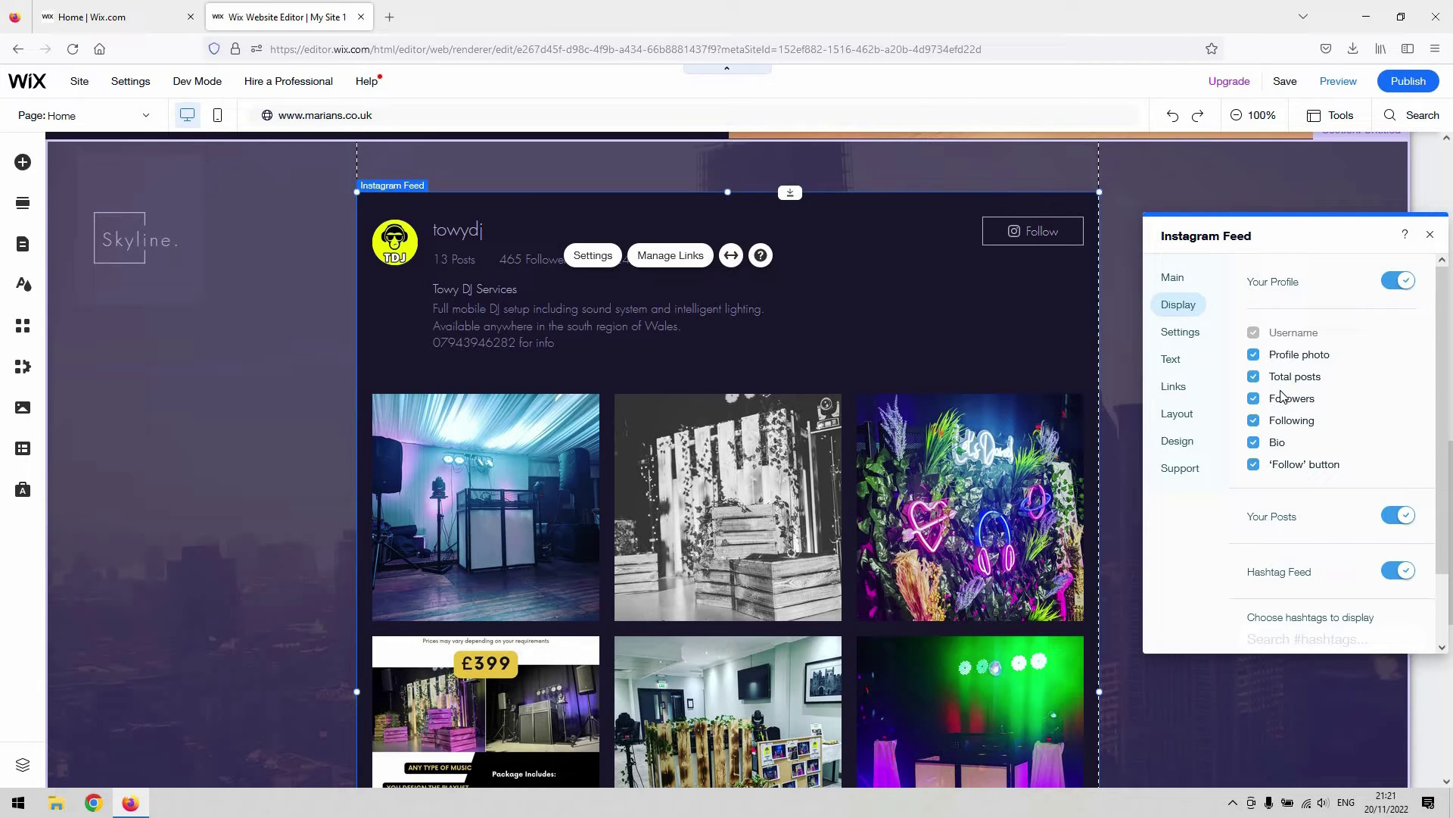
# Toggle Profile photo, Followers and Your Posts off and back on, leaving all showing
pyautogui.click(1253, 357)
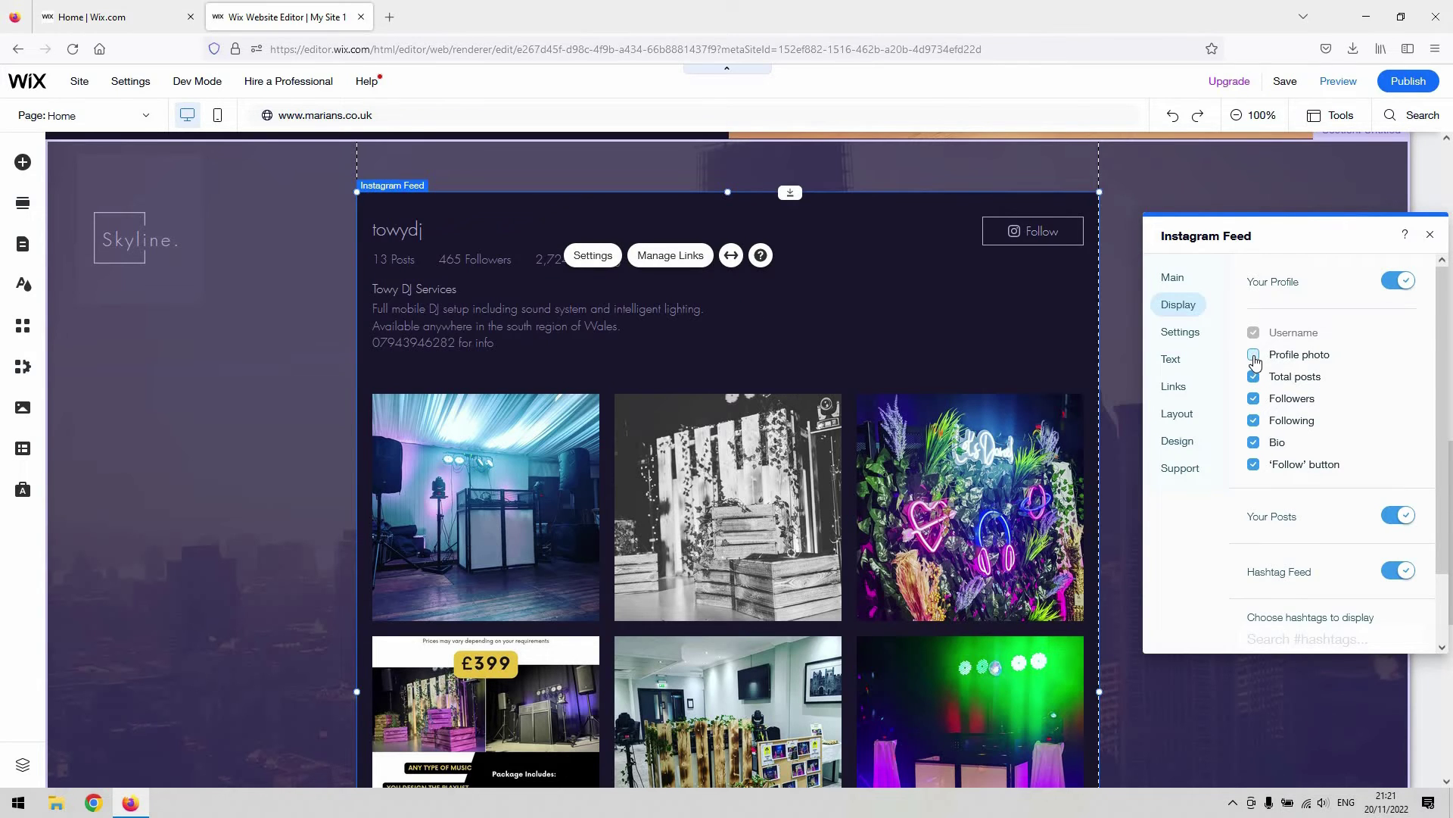
pyautogui.click(1253, 356)
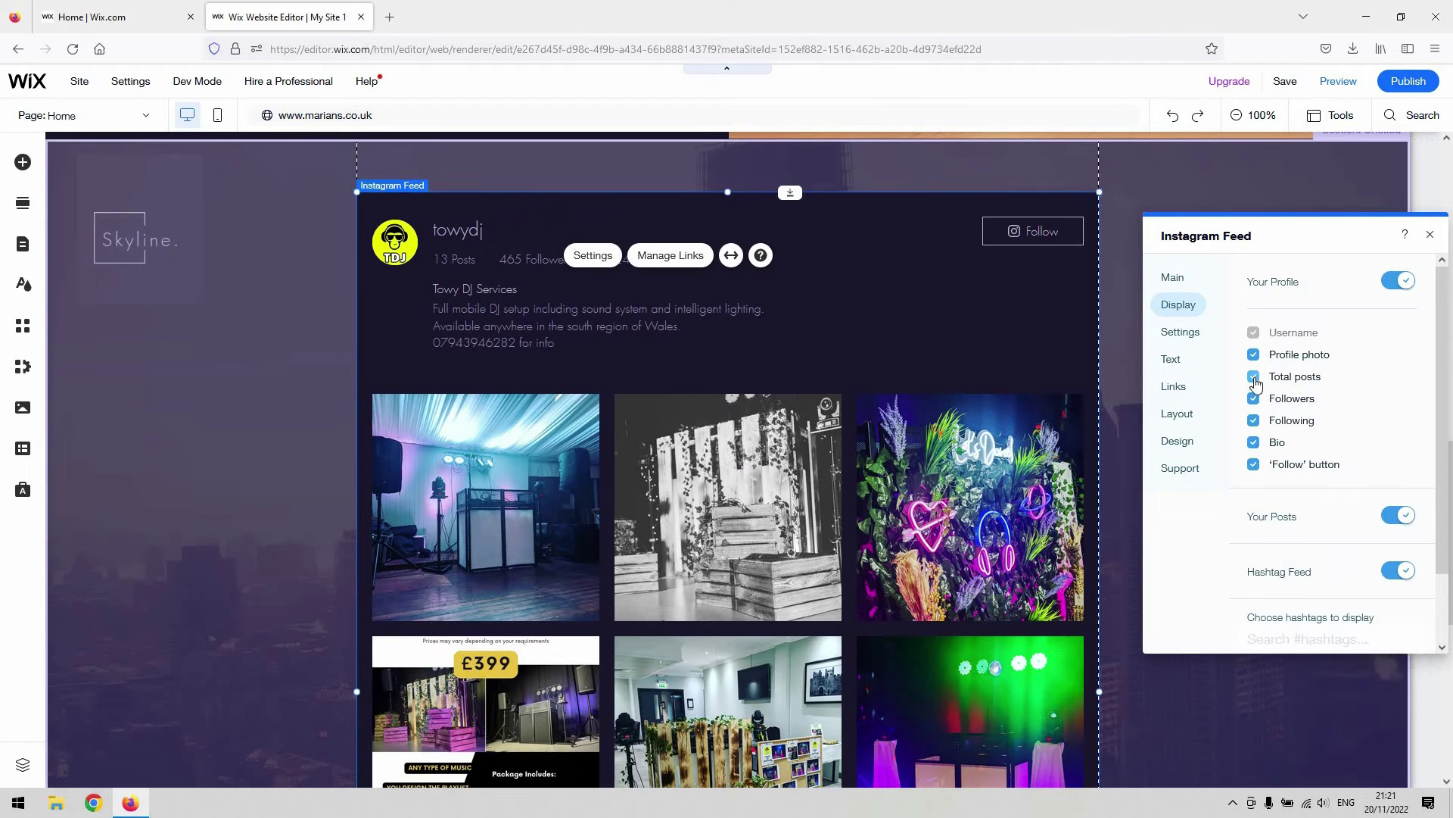
pyautogui.click(1254, 399)
pyautogui.click(1254, 398)
pyautogui.click(1398, 517)
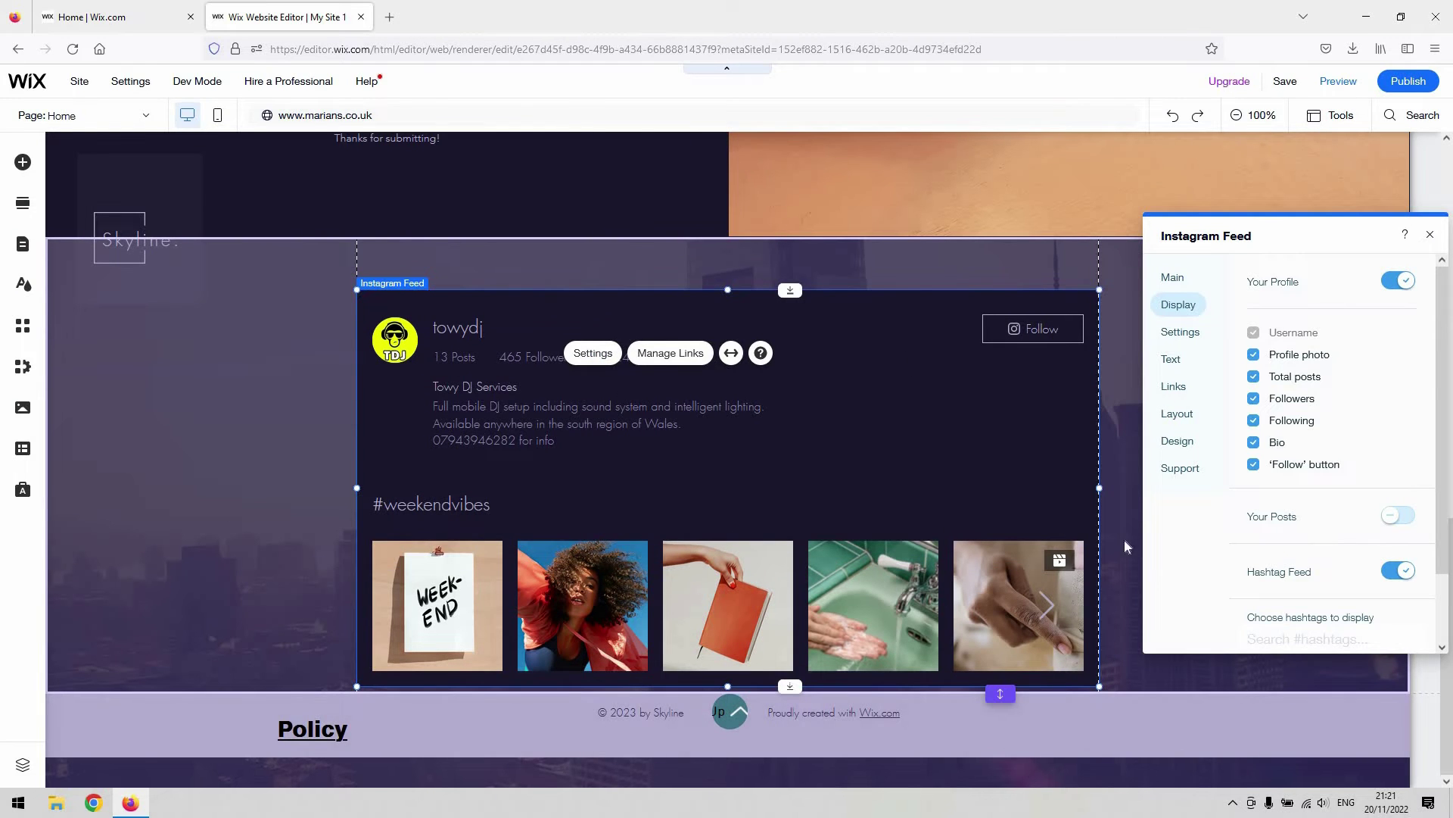
pyautogui.click(1397, 517)
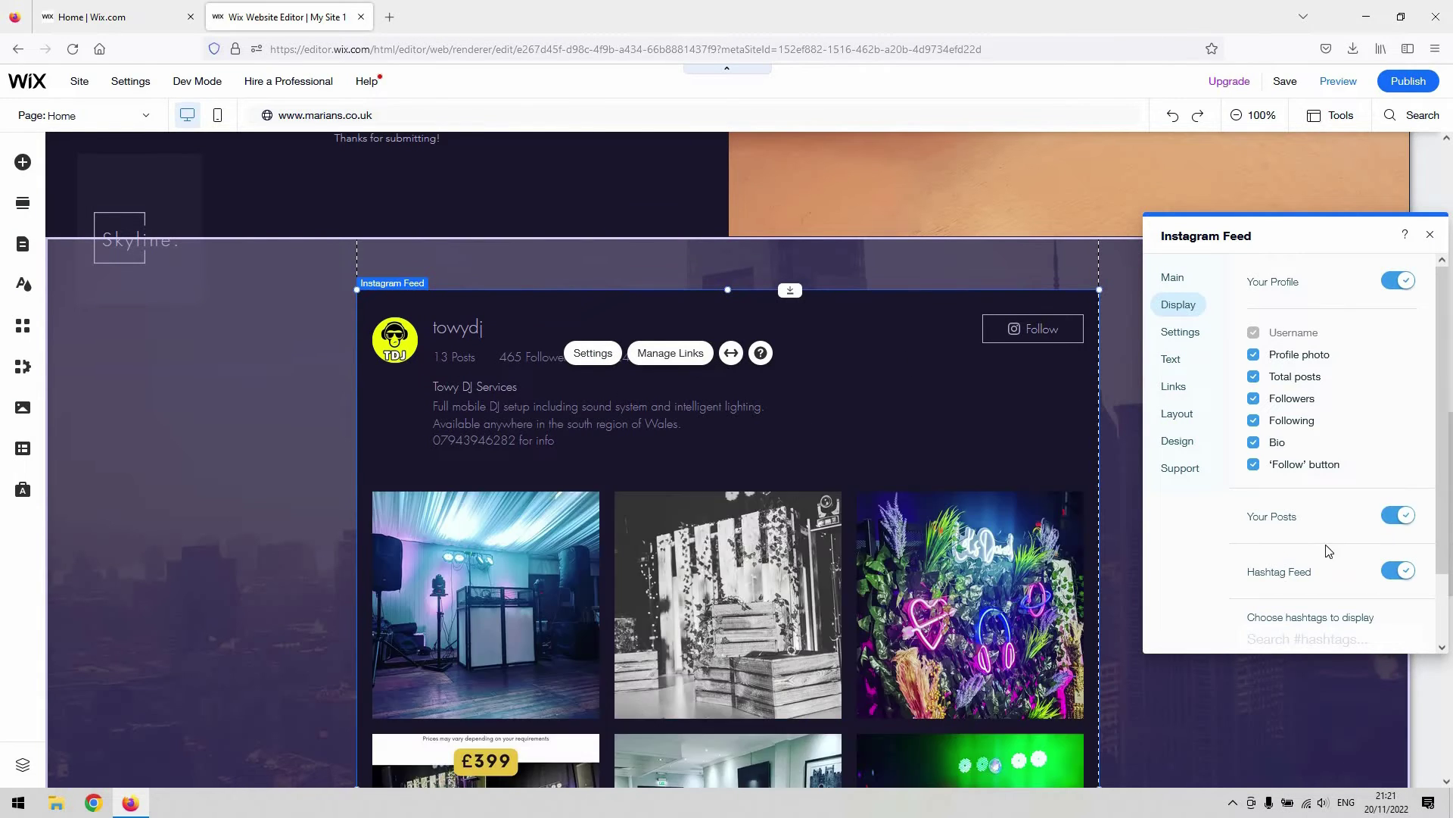
# In the feed's Settings, keep 'When clicking on a post' set to Expand to full screen
pyautogui.moveTo(1349, 570)
pyautogui.click(1180, 333)
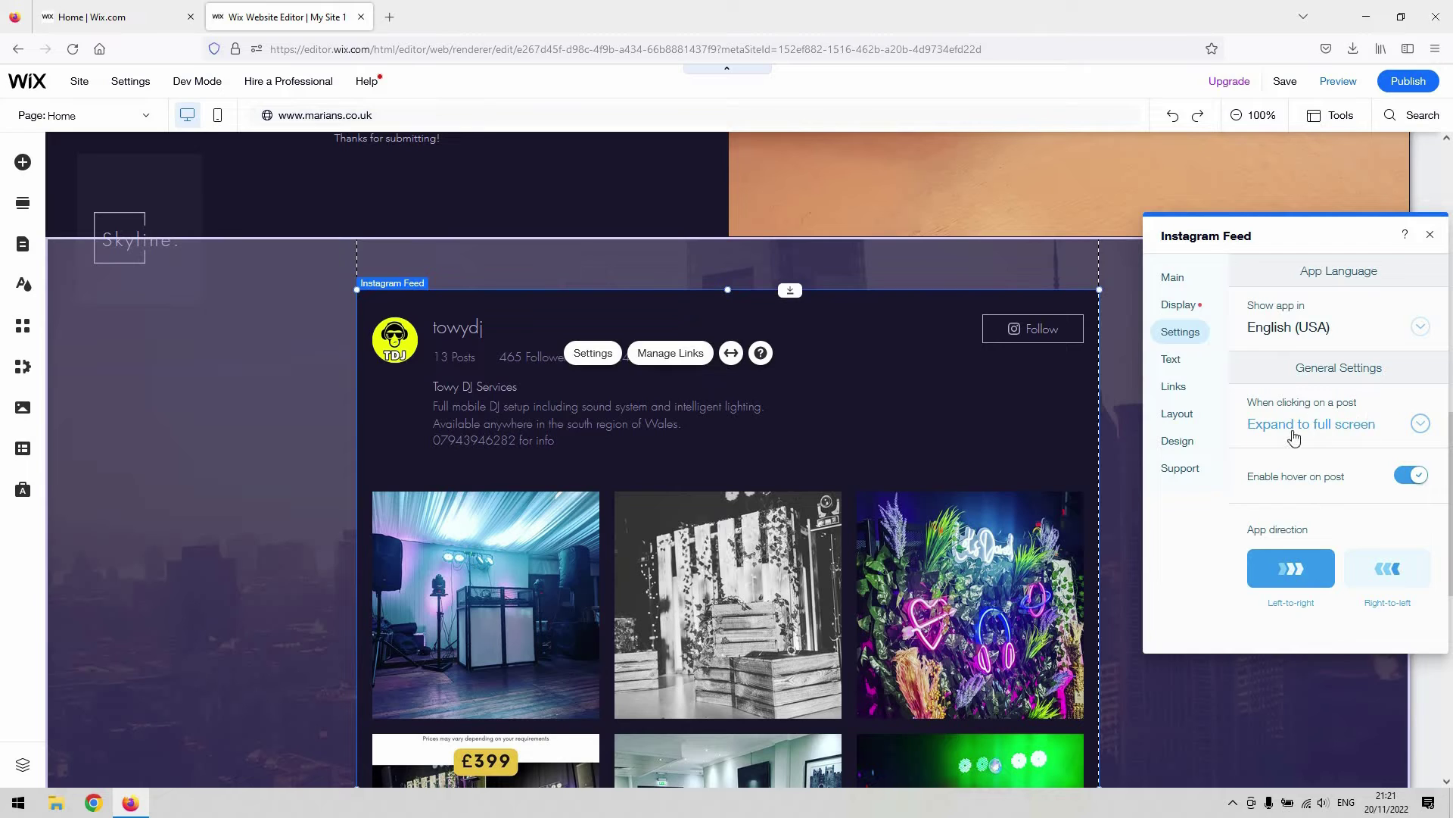
pyautogui.click(1368, 427)
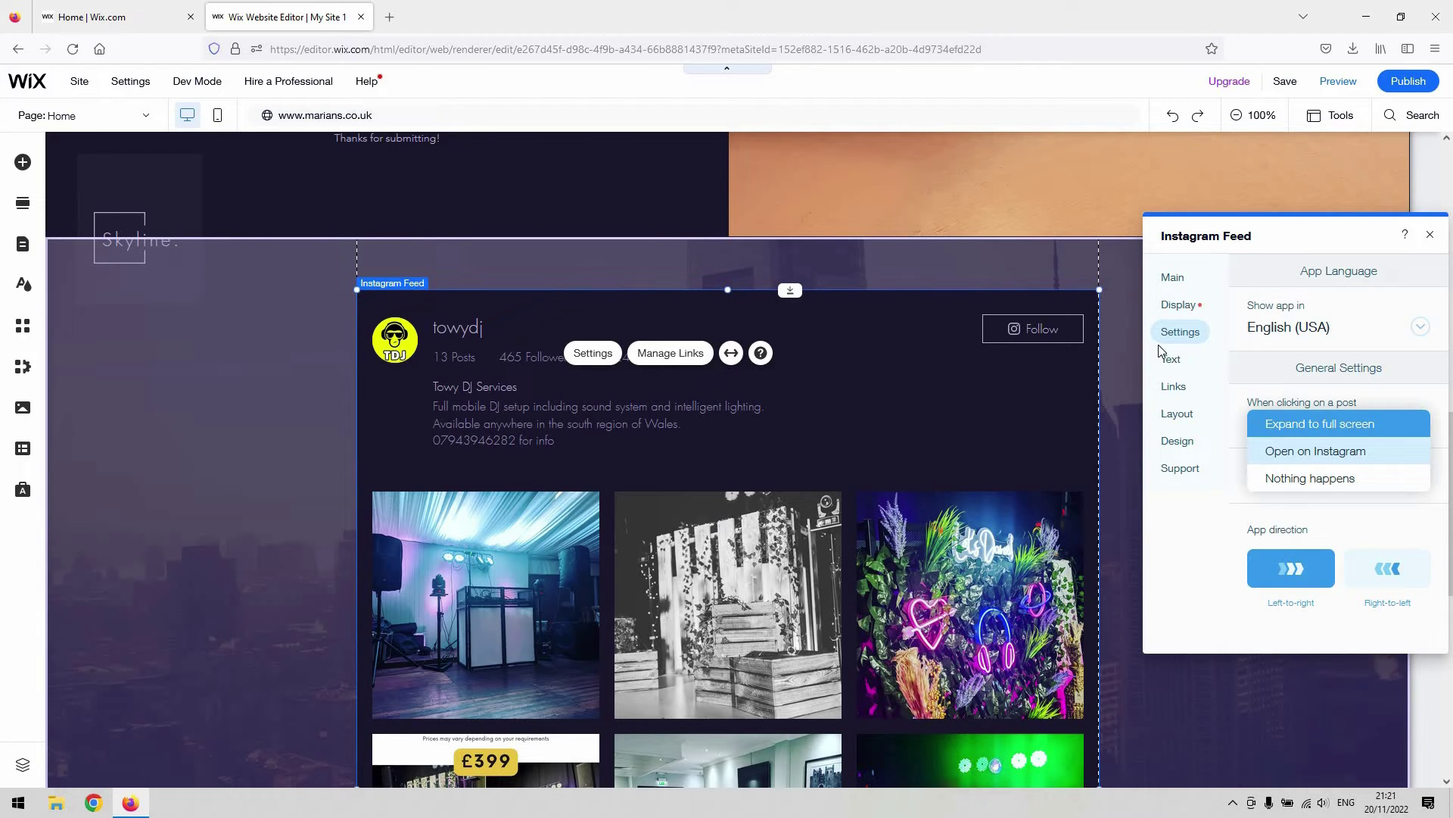
pyautogui.click(1306, 545)
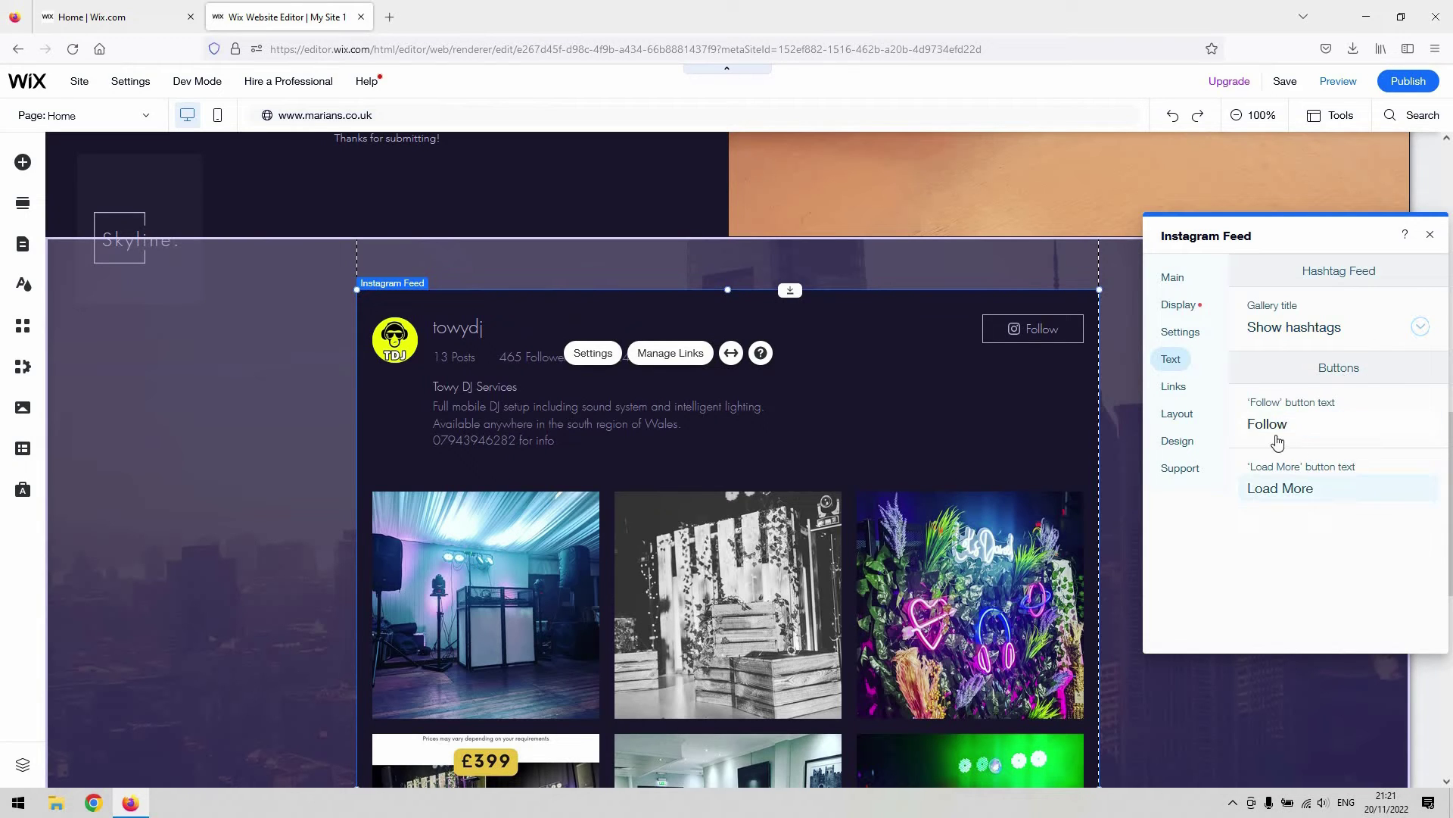
# Review the Links and Main sections, then close the Instagram Feed settings panel
pyautogui.click(1177, 386)
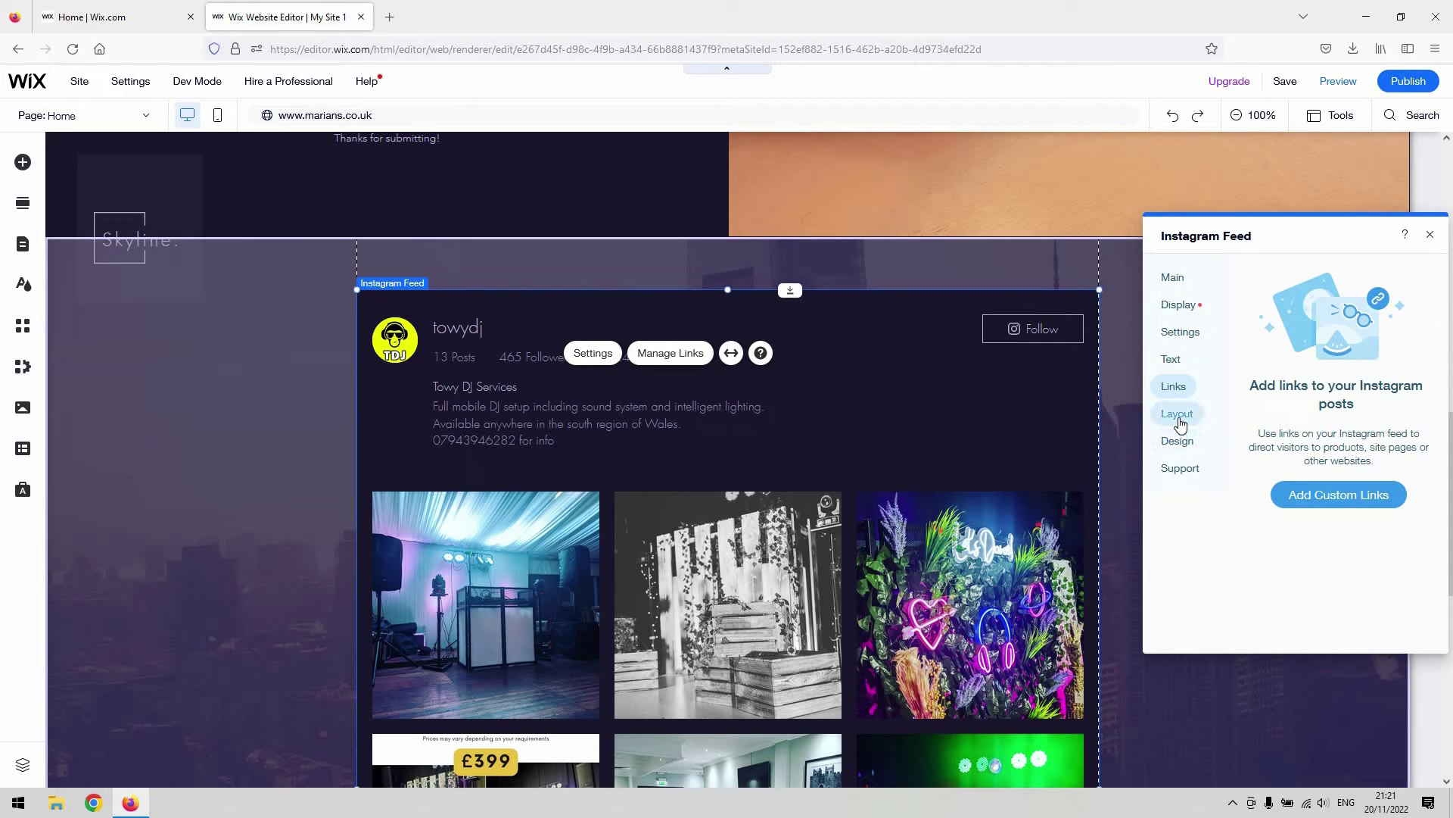
pyautogui.click(1181, 282)
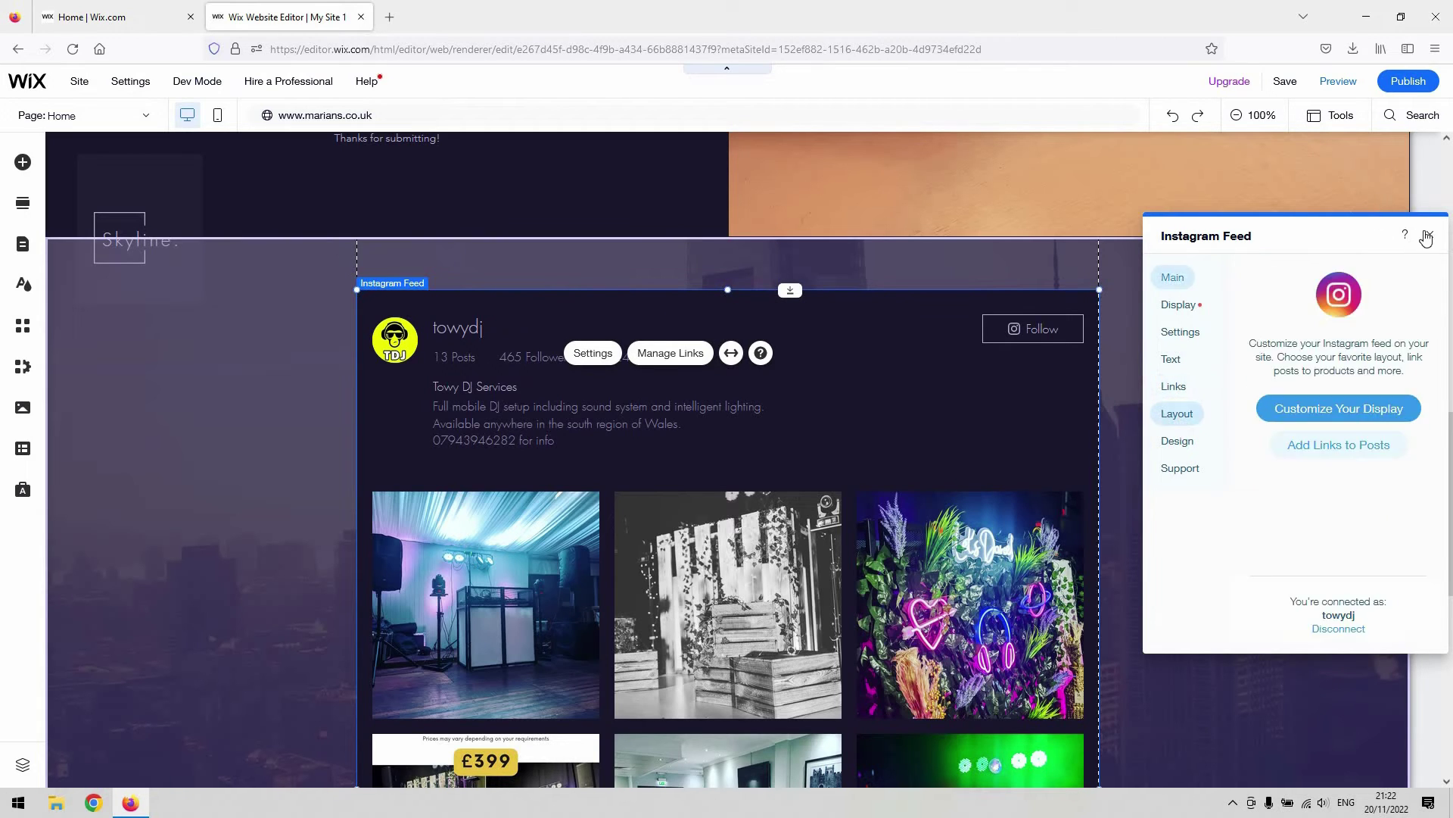
pyautogui.click(1430, 234)
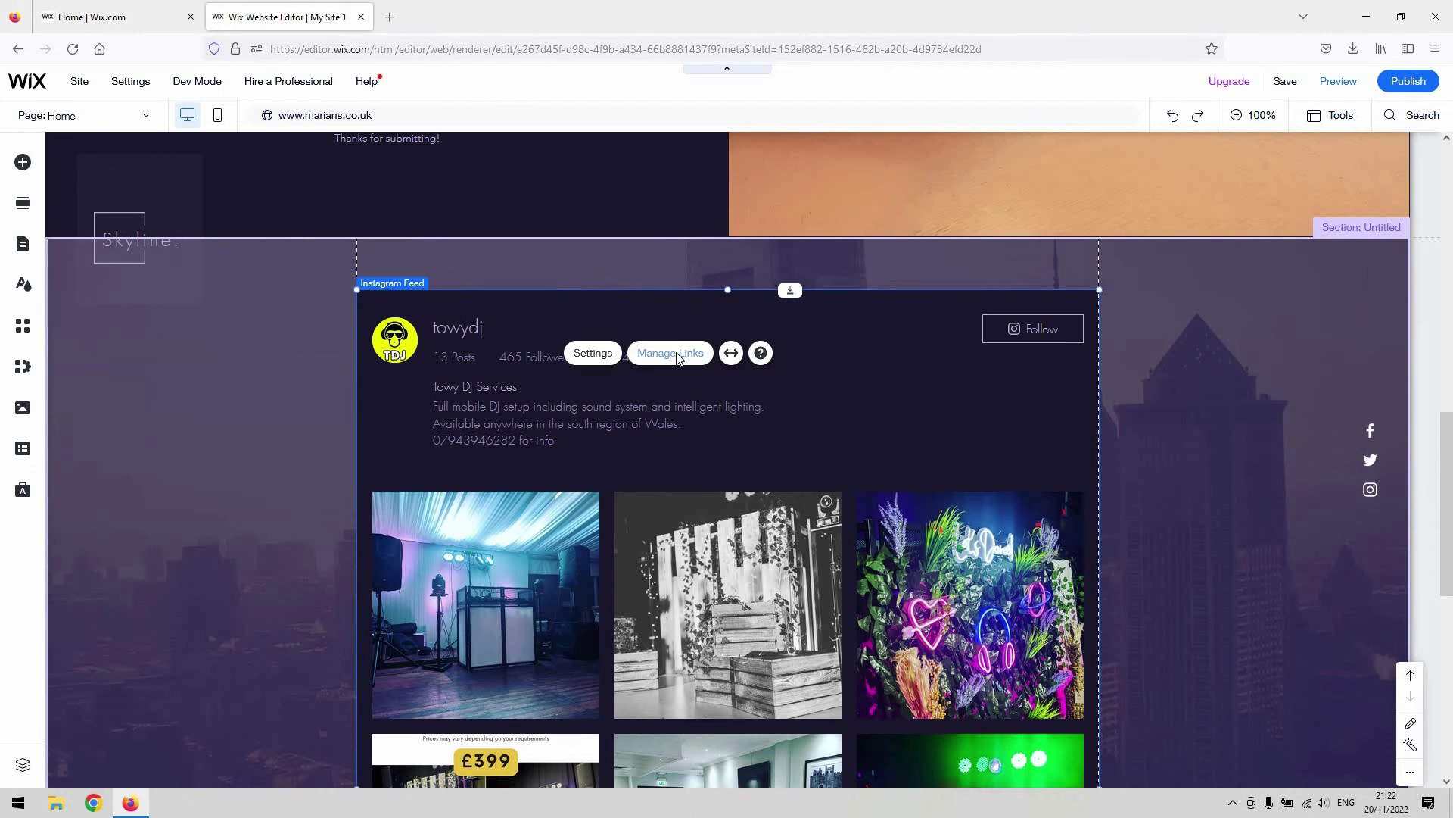
pyautogui.click(678, 357)
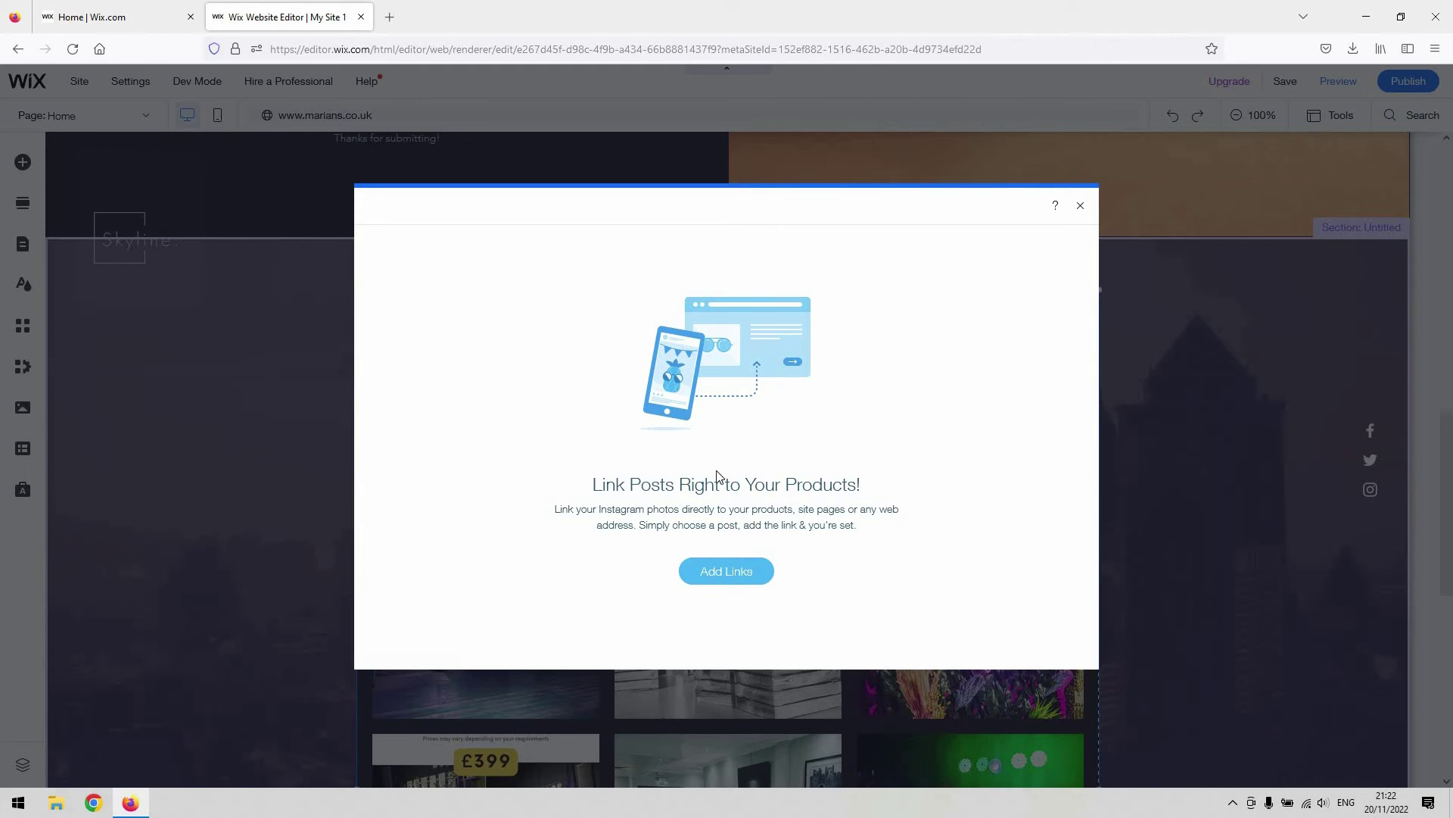
pyautogui.click(743, 573)
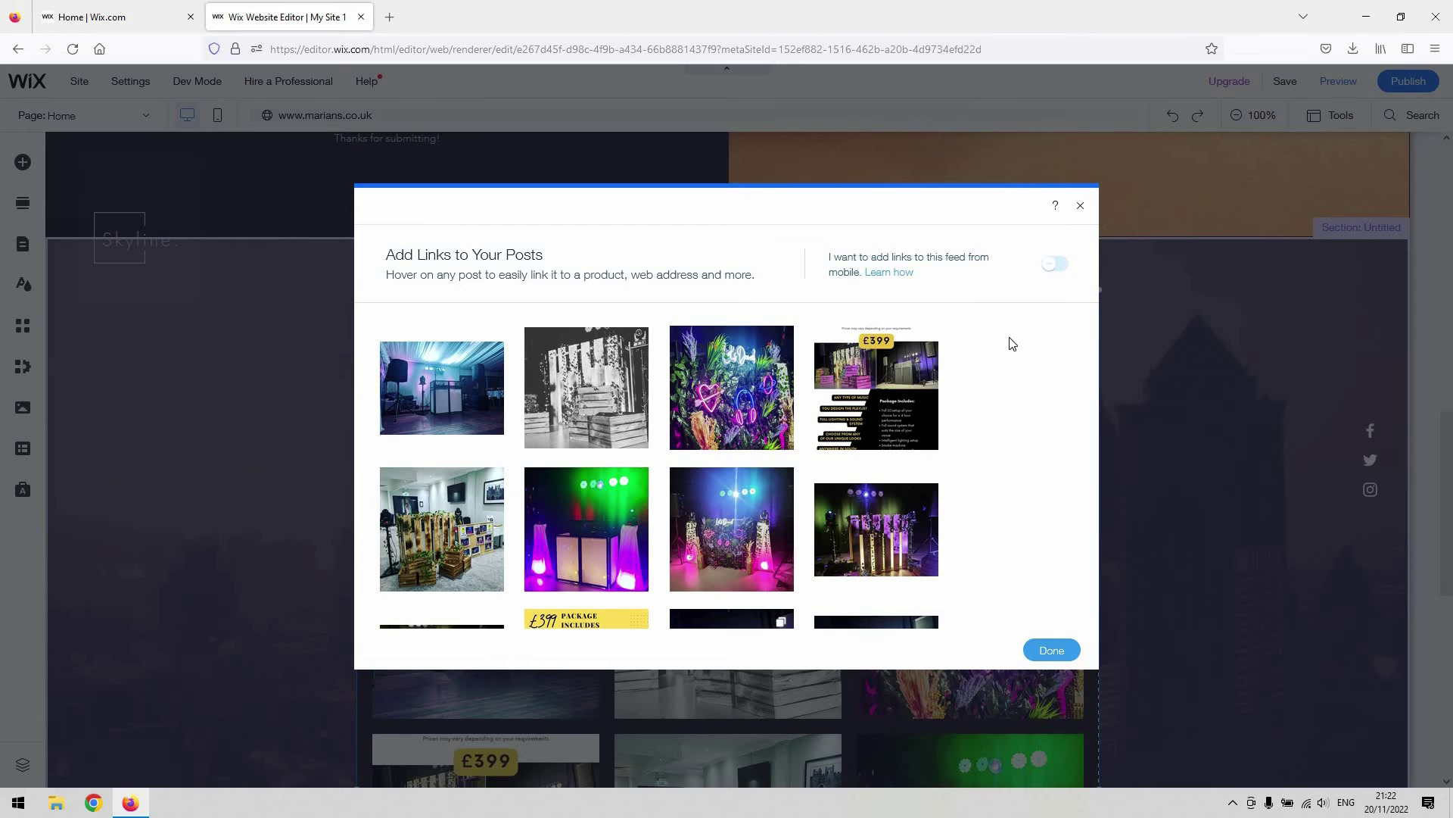
pyautogui.moveTo(988, 314)
pyautogui.click(1080, 206)
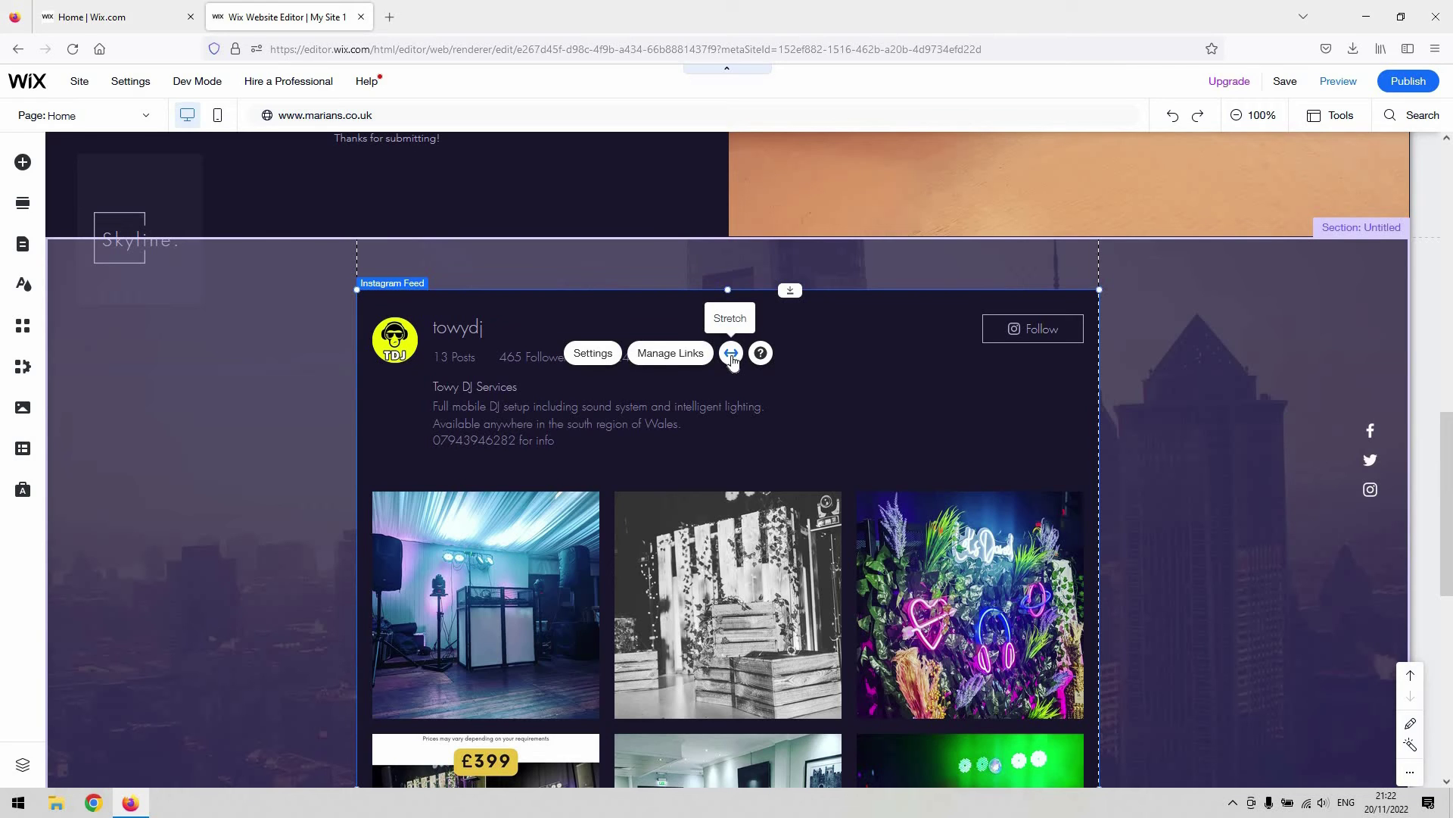
# Try Stretch to full width, then revert the feed to boxed width and close the options
pyautogui.click(731, 353)
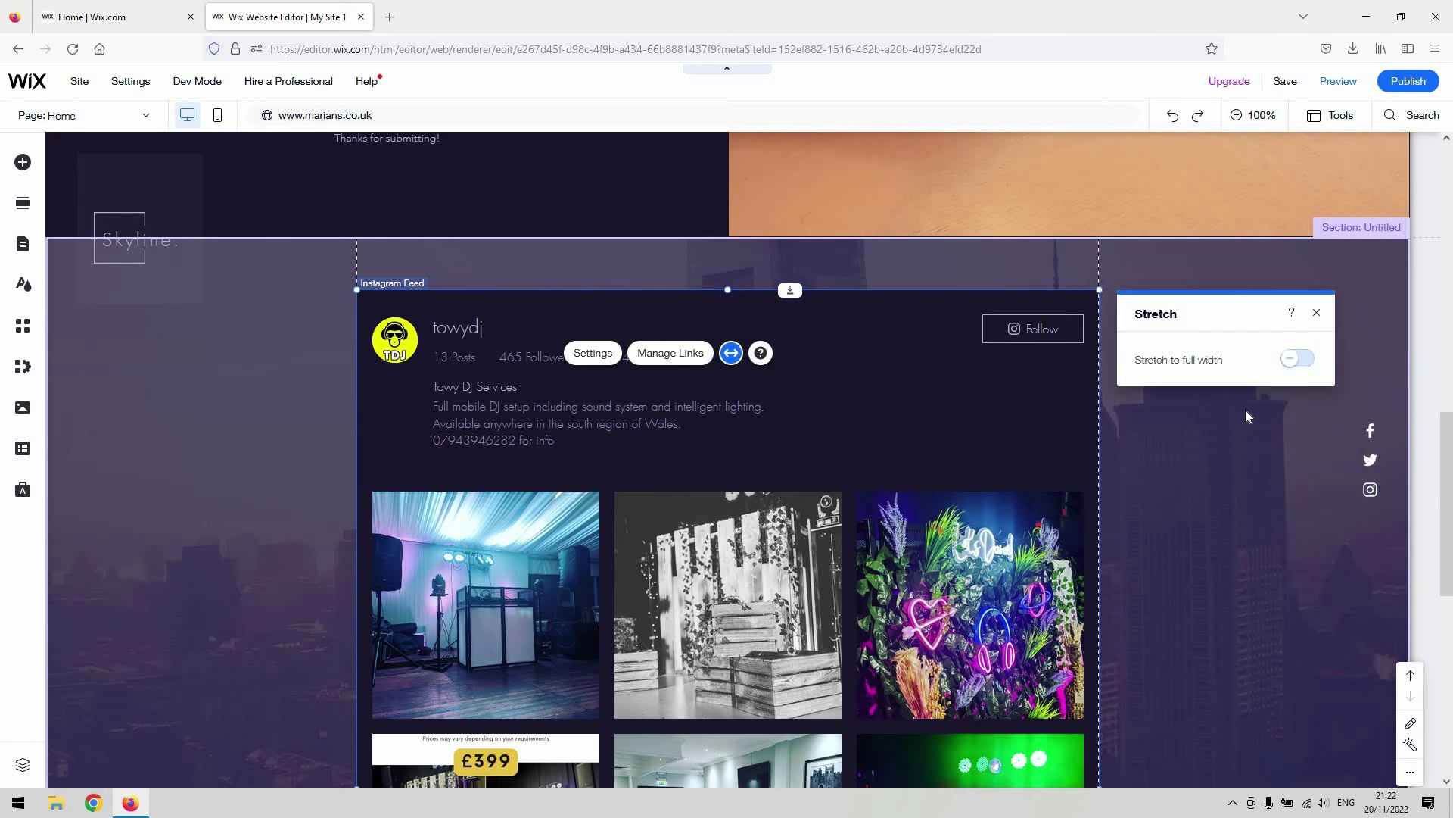
pyautogui.click(1296, 359)
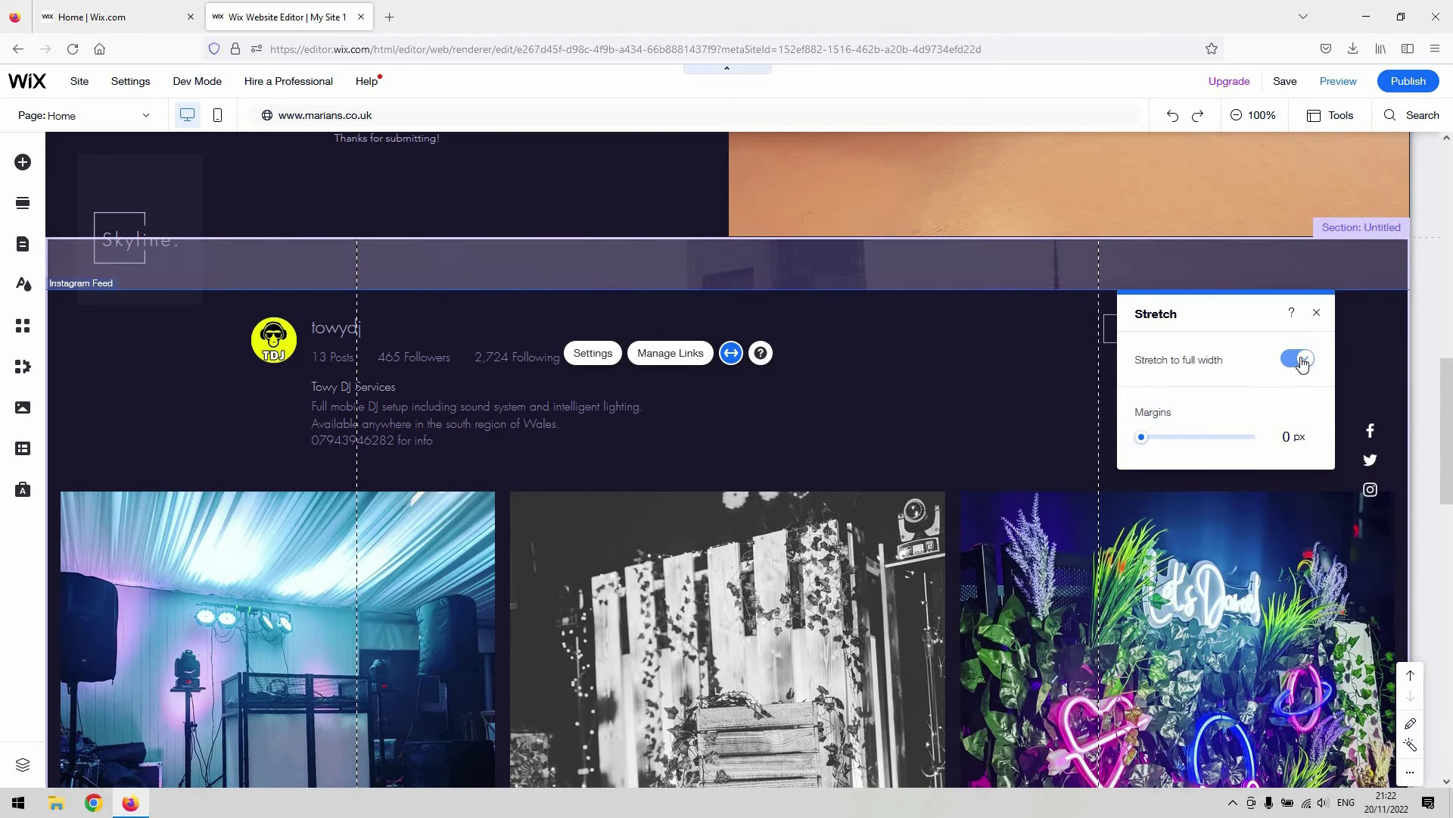
pyautogui.click(1303, 361)
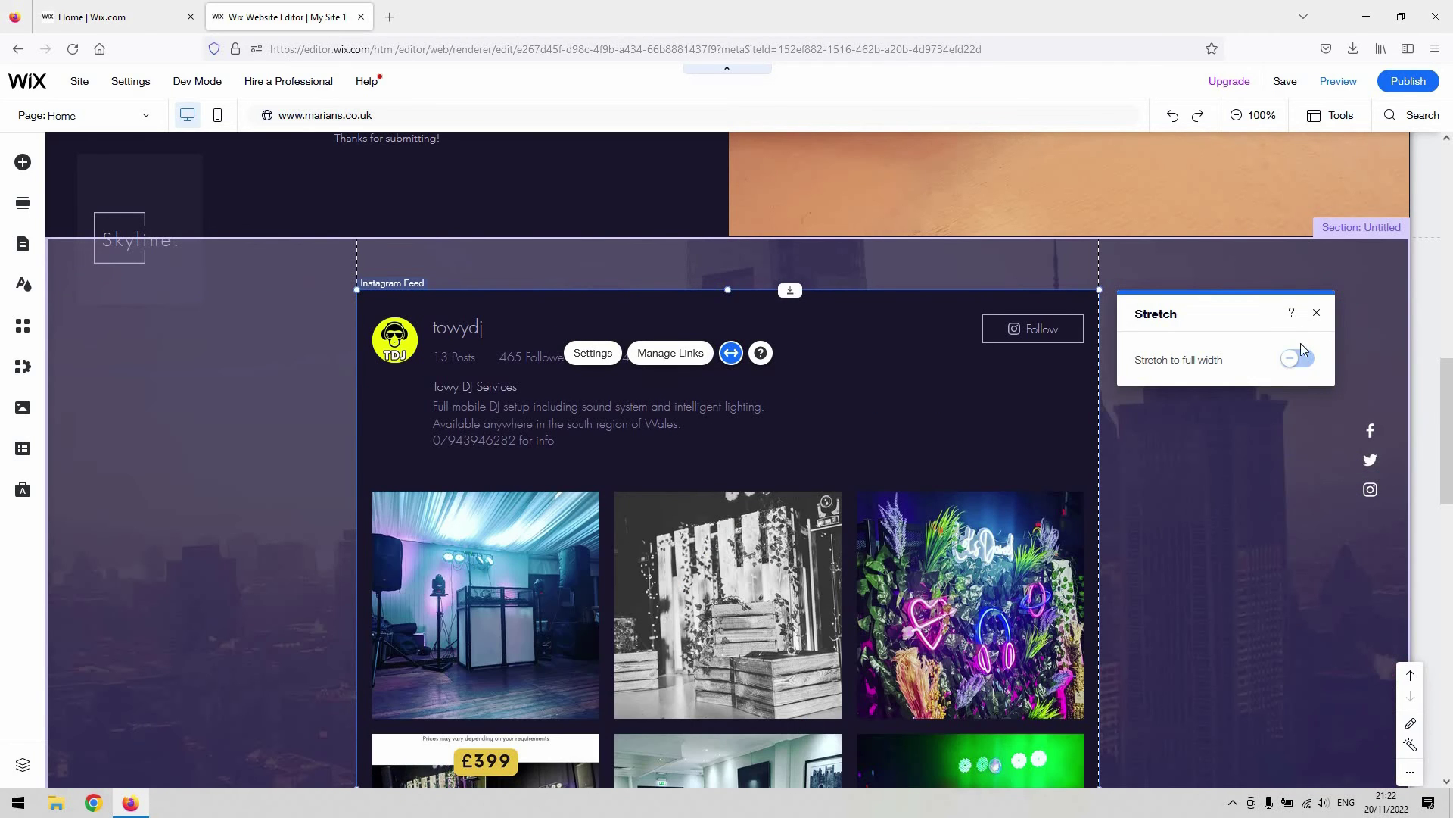
pyautogui.click(1316, 314)
pyautogui.scroll(-3, 883, 480)
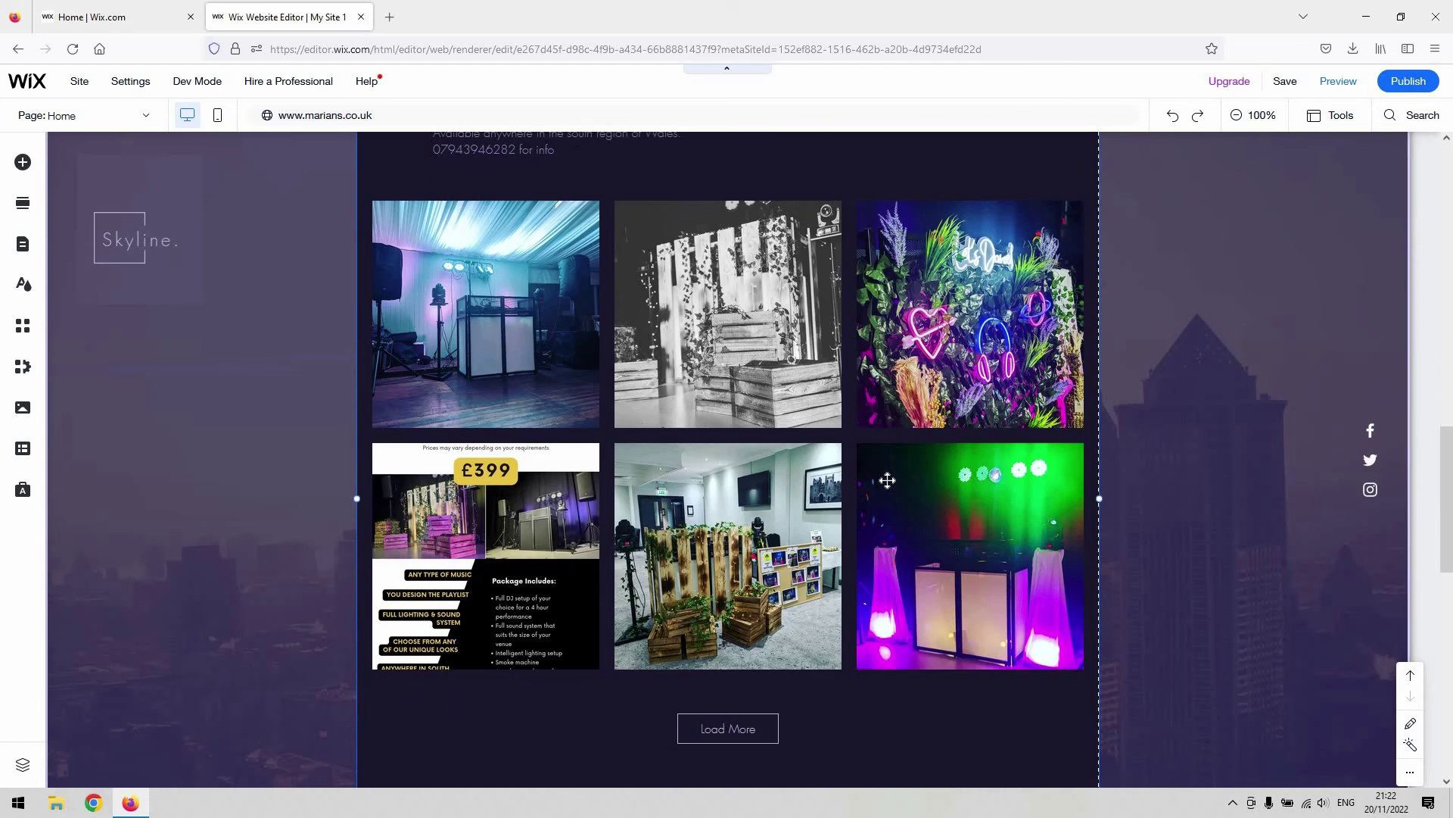
pyautogui.scroll(-3, 887, 481)
pyautogui.scroll(5, 877, 436)
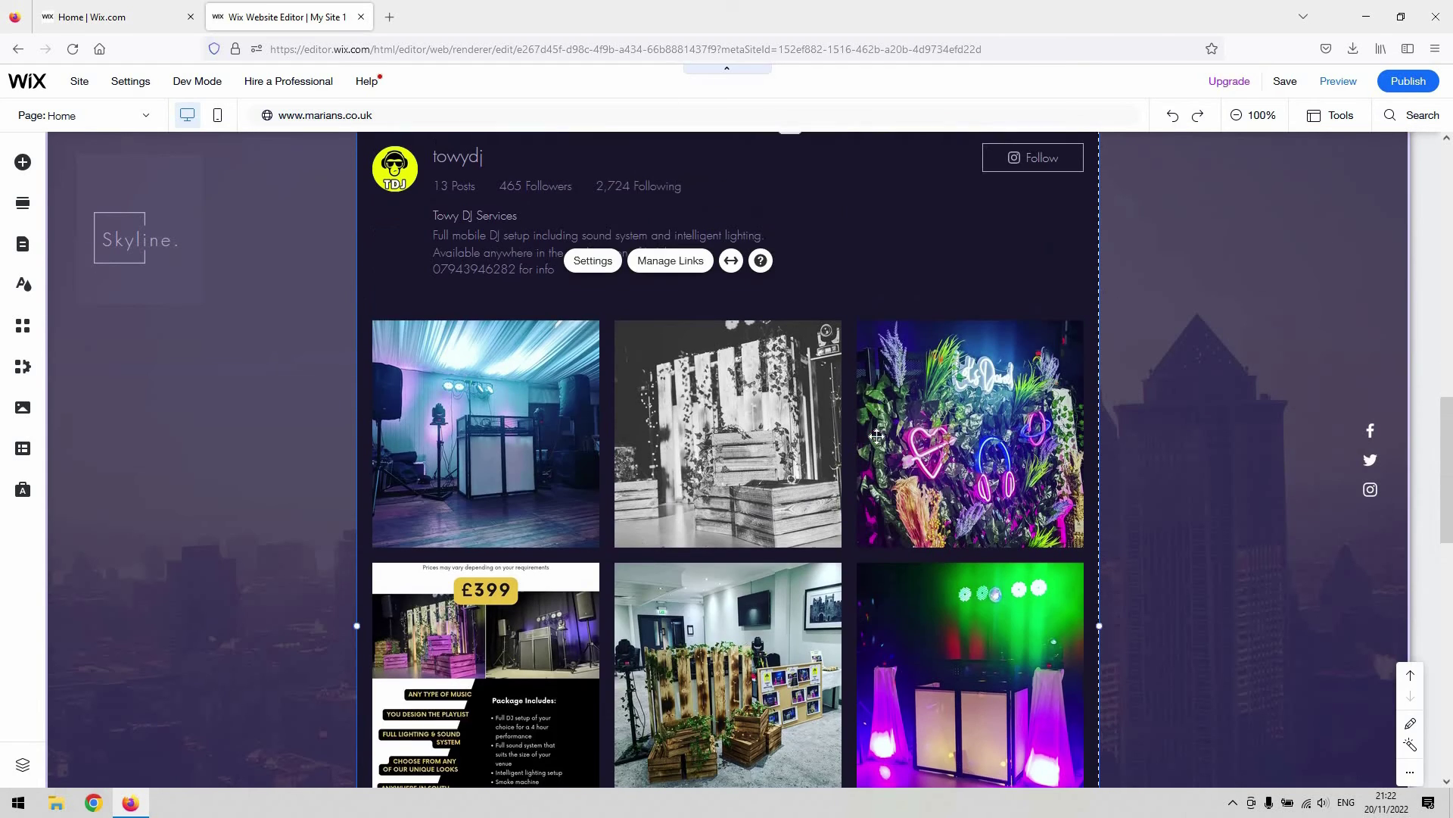
pyautogui.scroll(3, 894, 444)
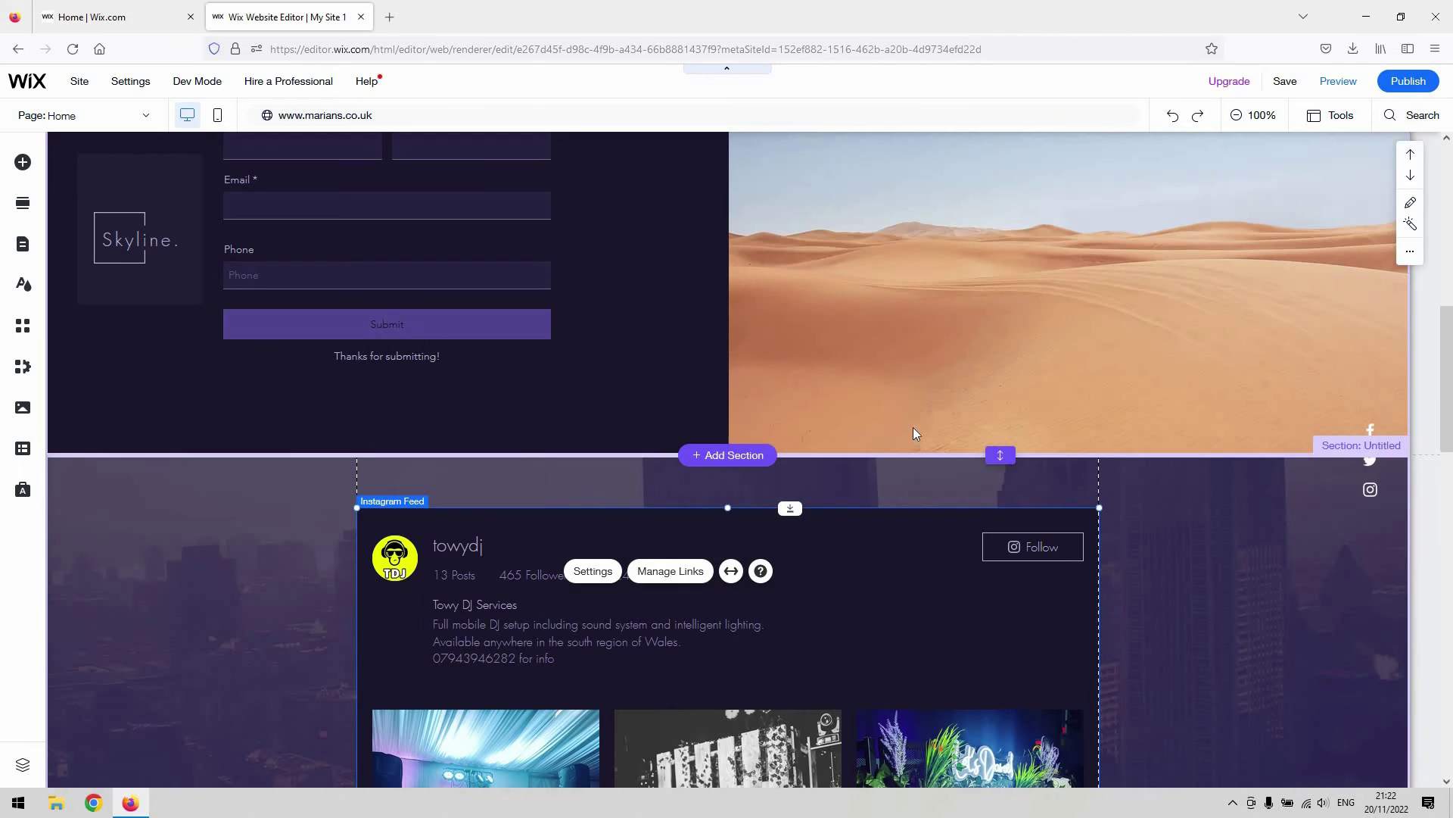
pyautogui.scroll(-1, 1176, 430)
pyautogui.scroll(-4, 1193, 402)
pyautogui.scroll(-2, 1194, 401)
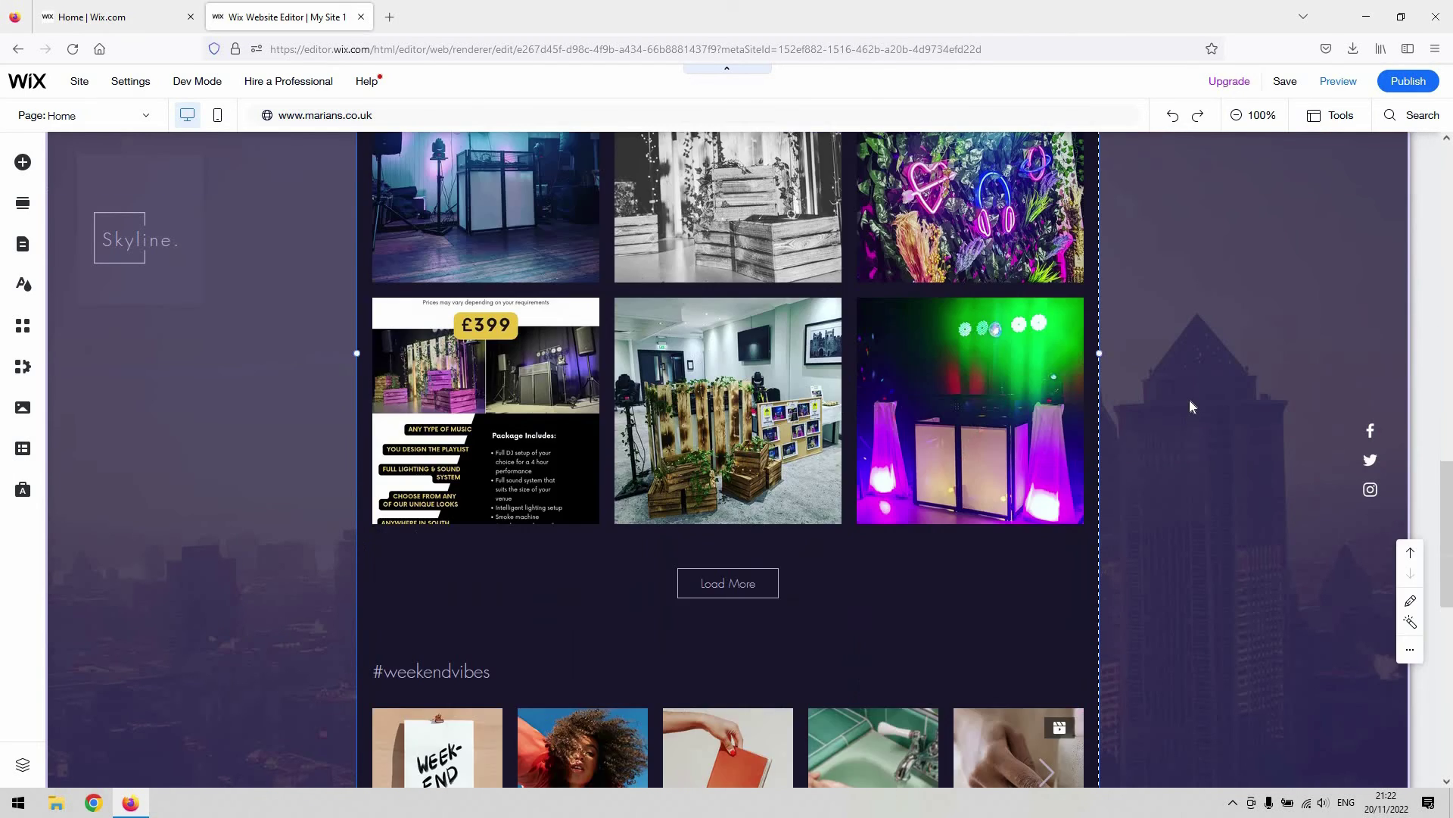
pyautogui.scroll(5, 1189, 399)
pyautogui.scroll(2, 1181, 421)
pyautogui.scroll(-4, 1181, 422)
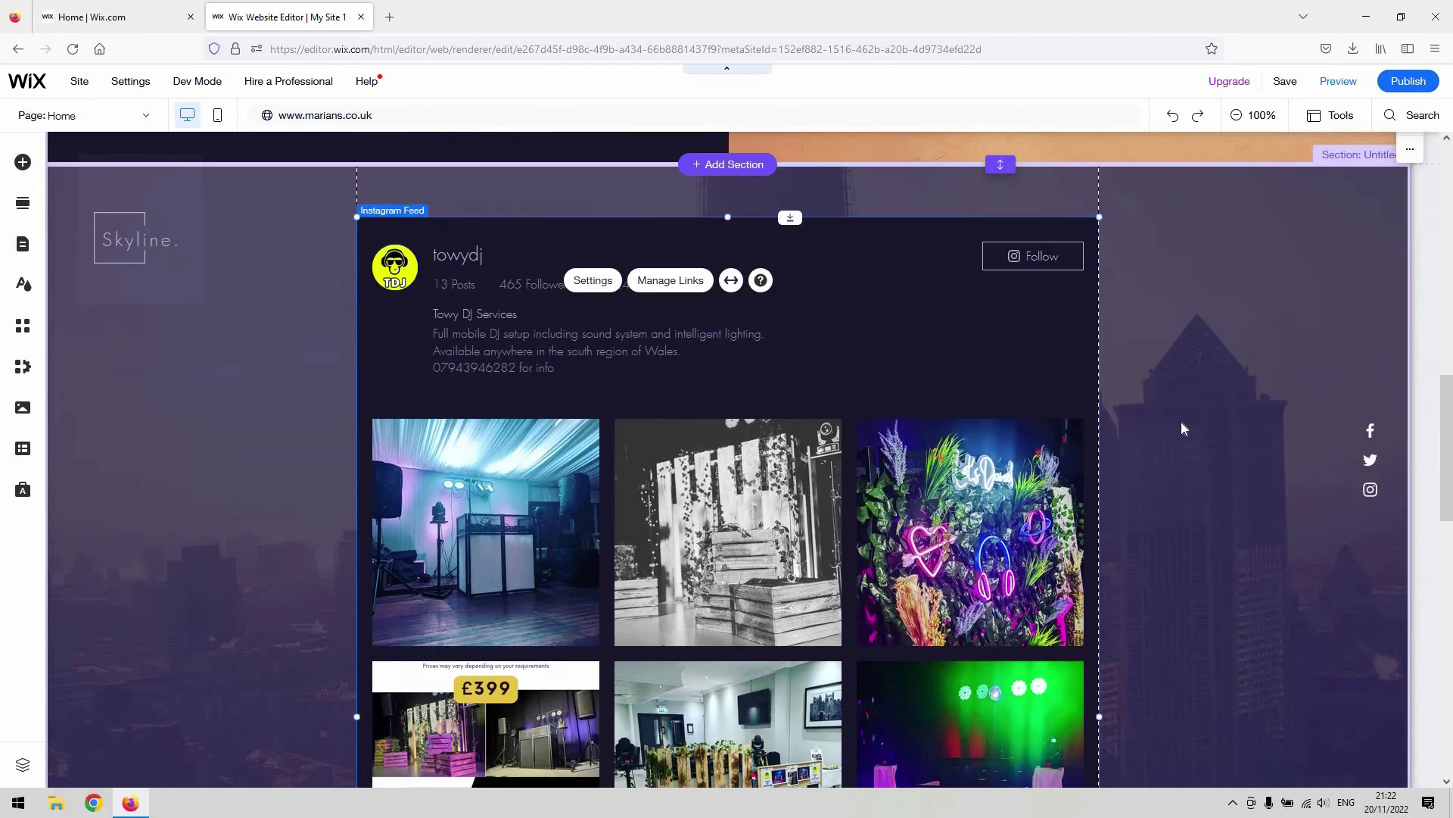
pyautogui.scroll(-2, 1181, 428)
pyautogui.scroll(1, 1181, 427)
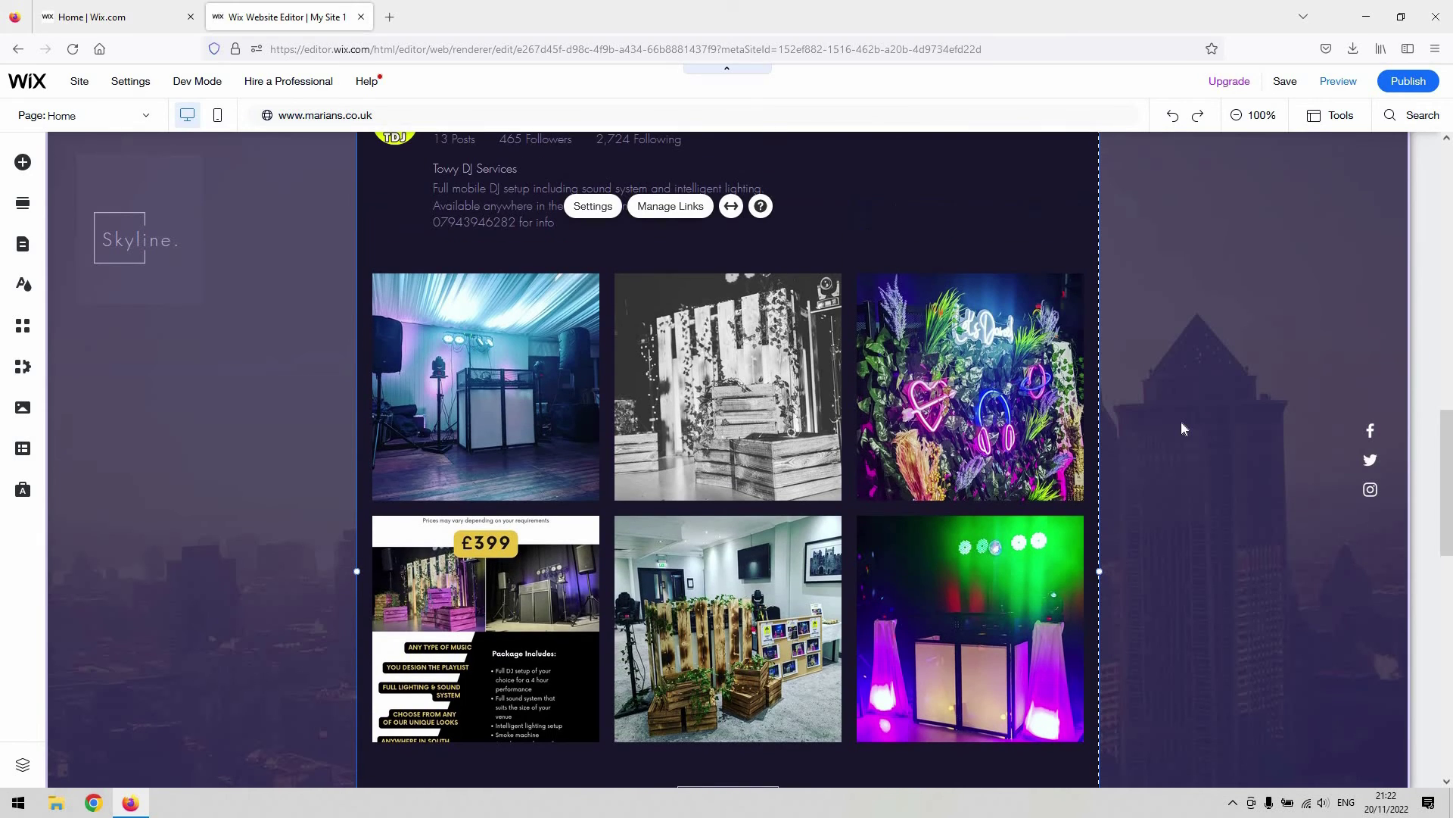